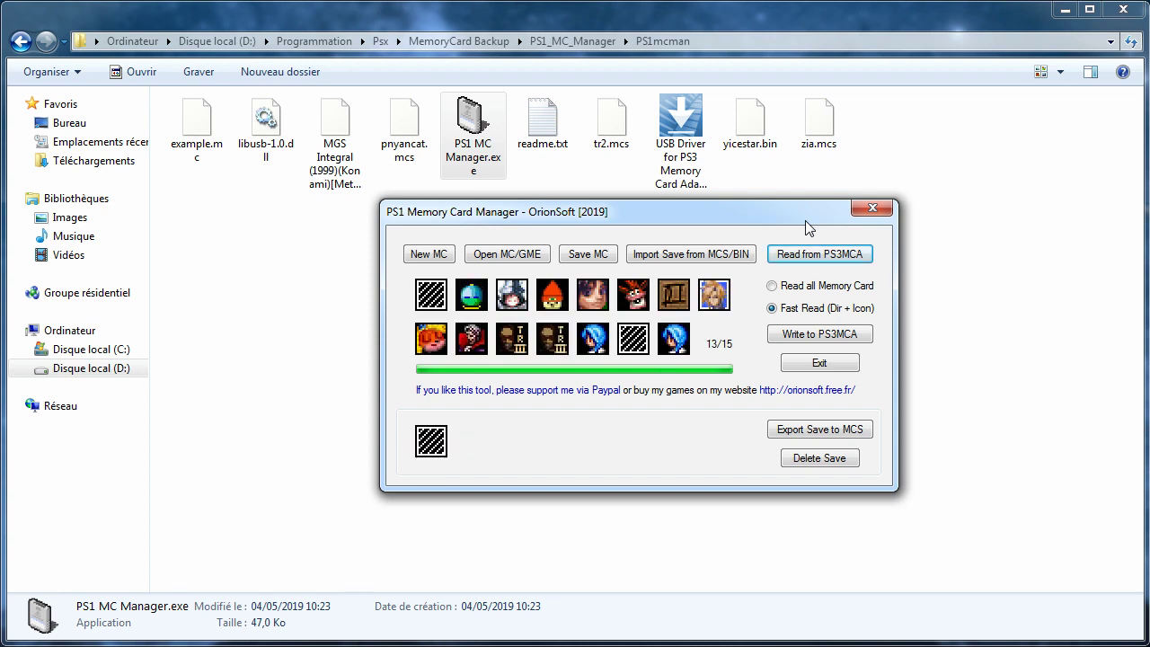
Try to save the fast-read memory card data to a file.
click(591, 256)
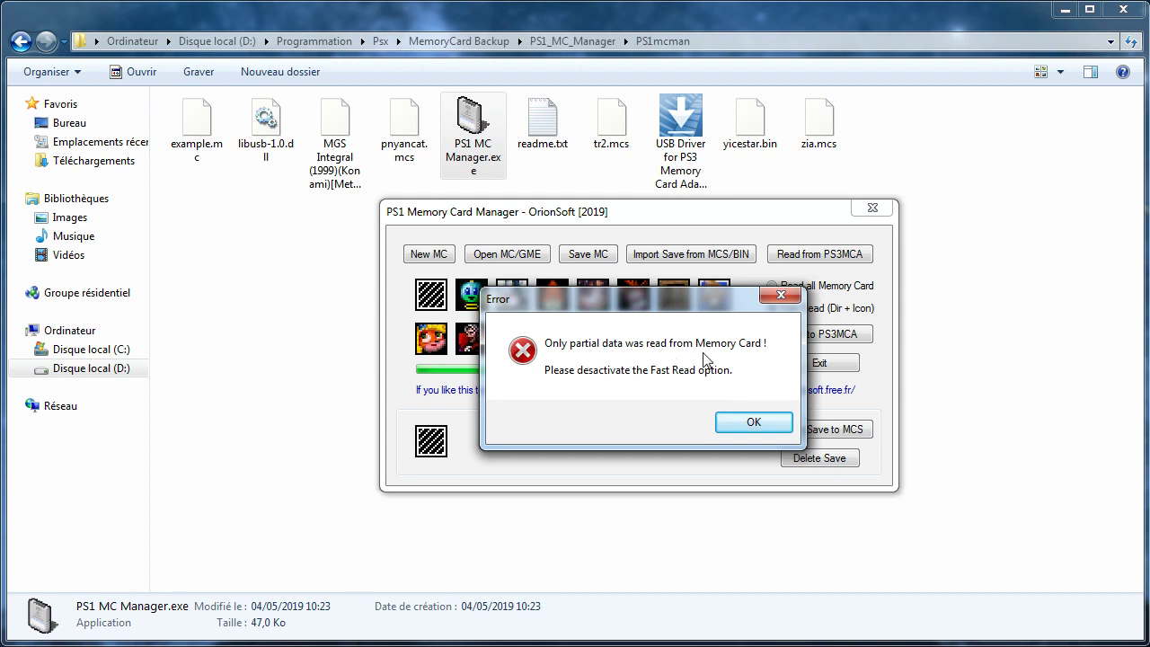
click(739, 424)
Read the entire memory card from the PS3 adapter with Read all Memory Card and save it as test.mc.
click(823, 289)
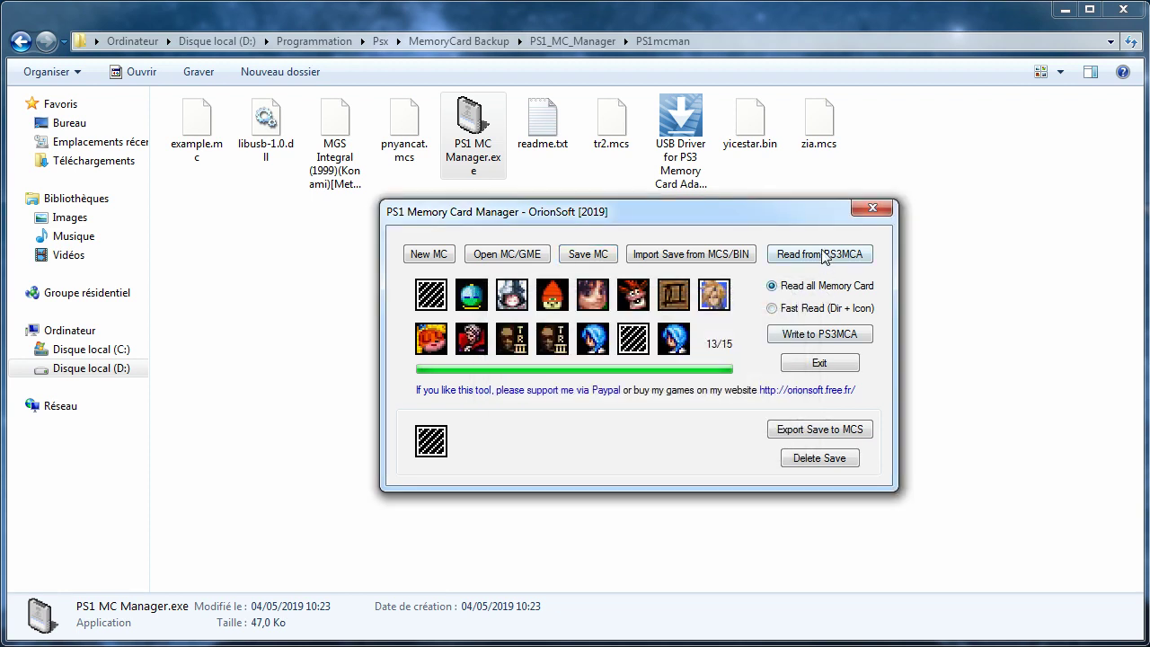
click(827, 255)
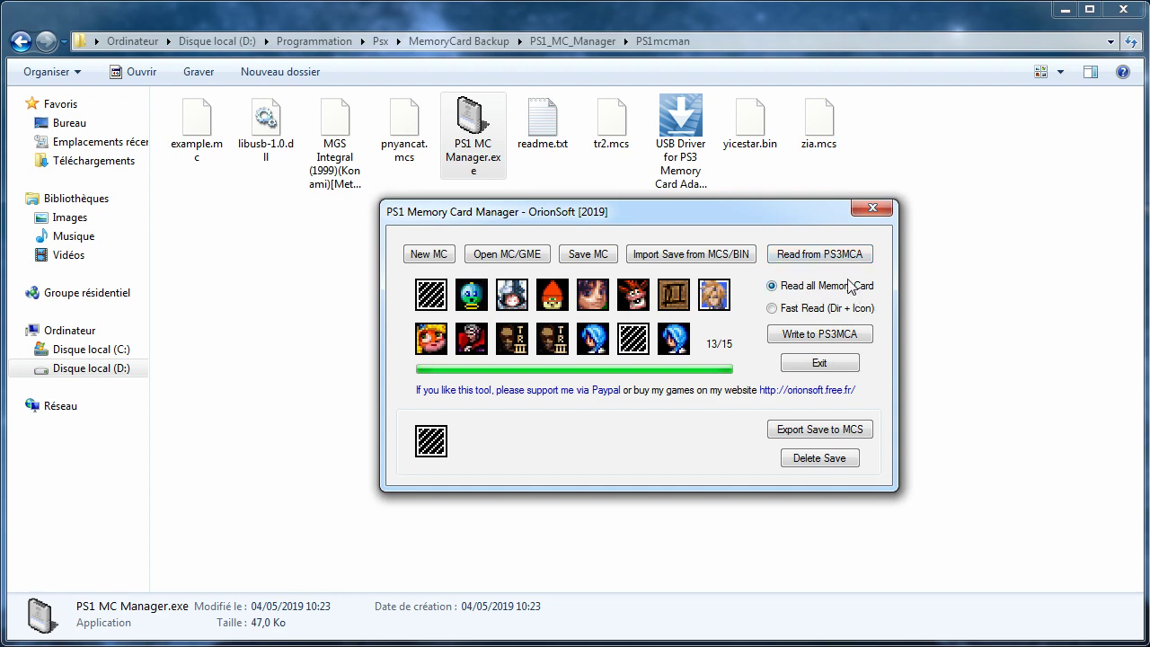
click(832, 256)
key(Return)
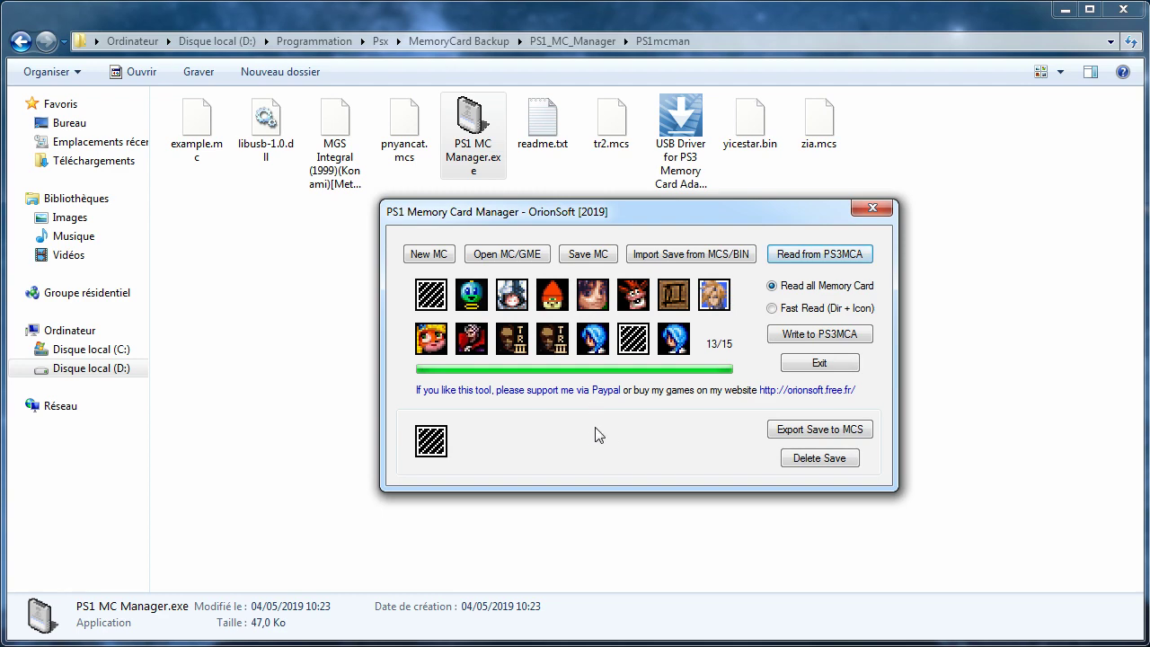
click(589, 255)
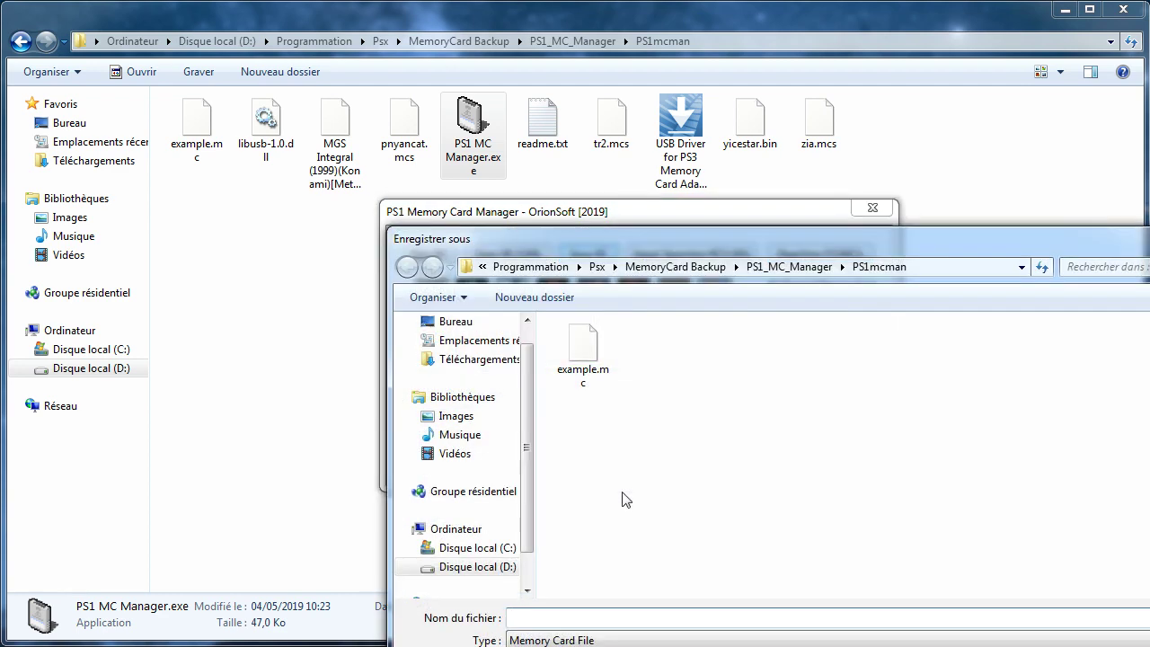
key(Return)
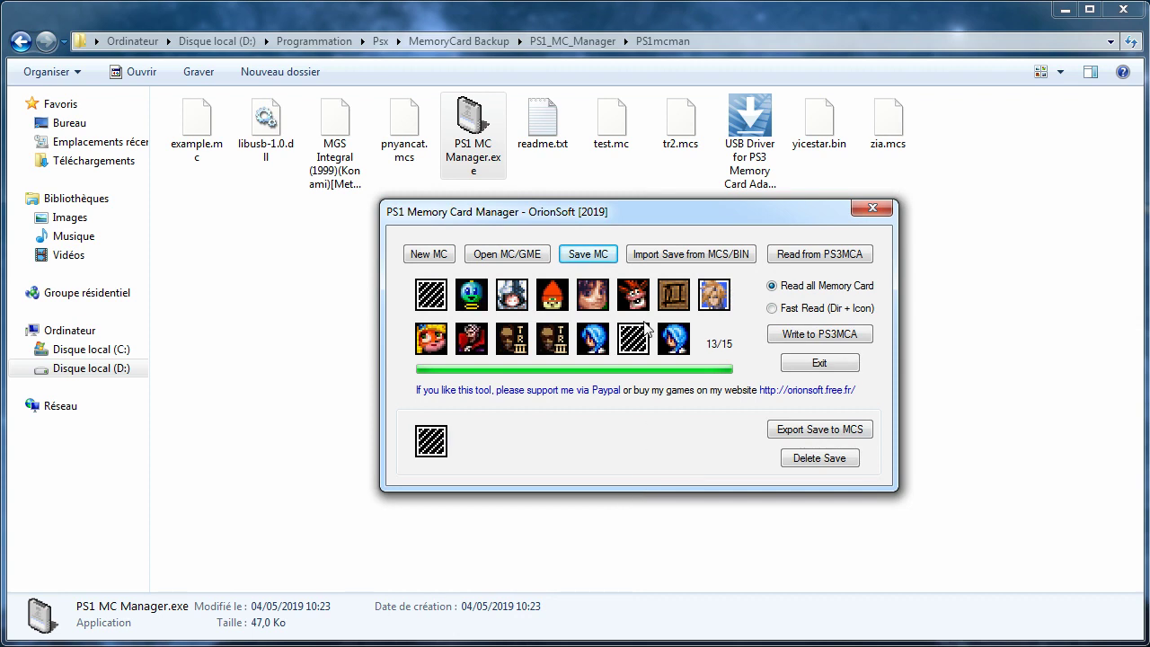
Export the Riven The Sequel to Myst save as a single save file named riven.
click(673, 302)
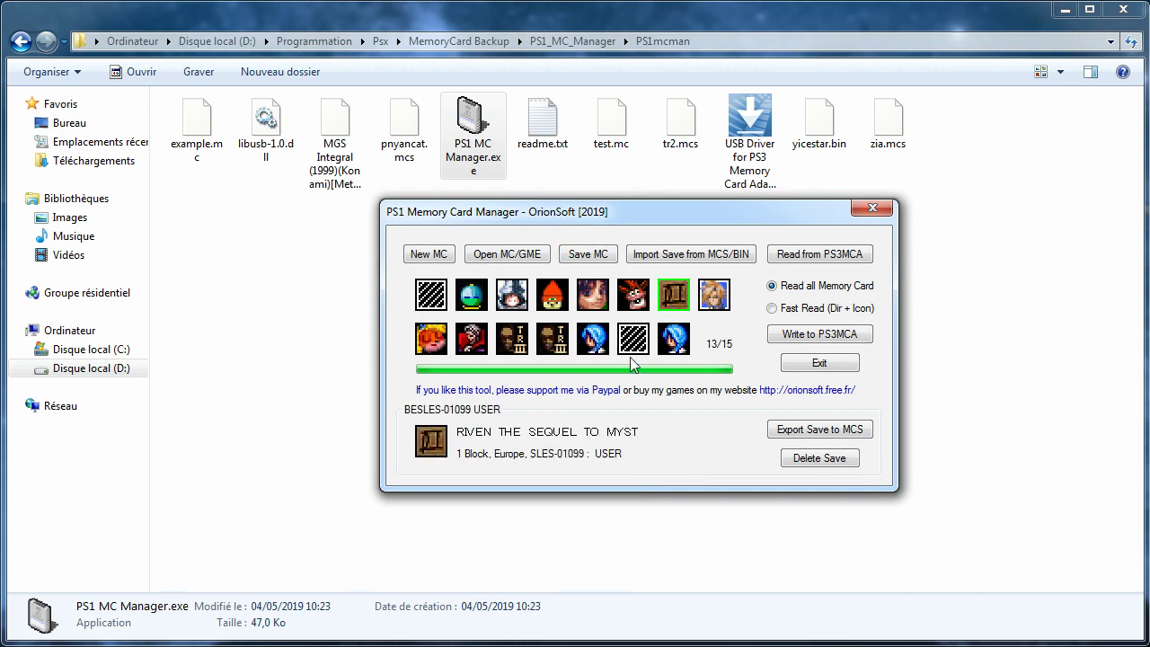
click(785, 431)
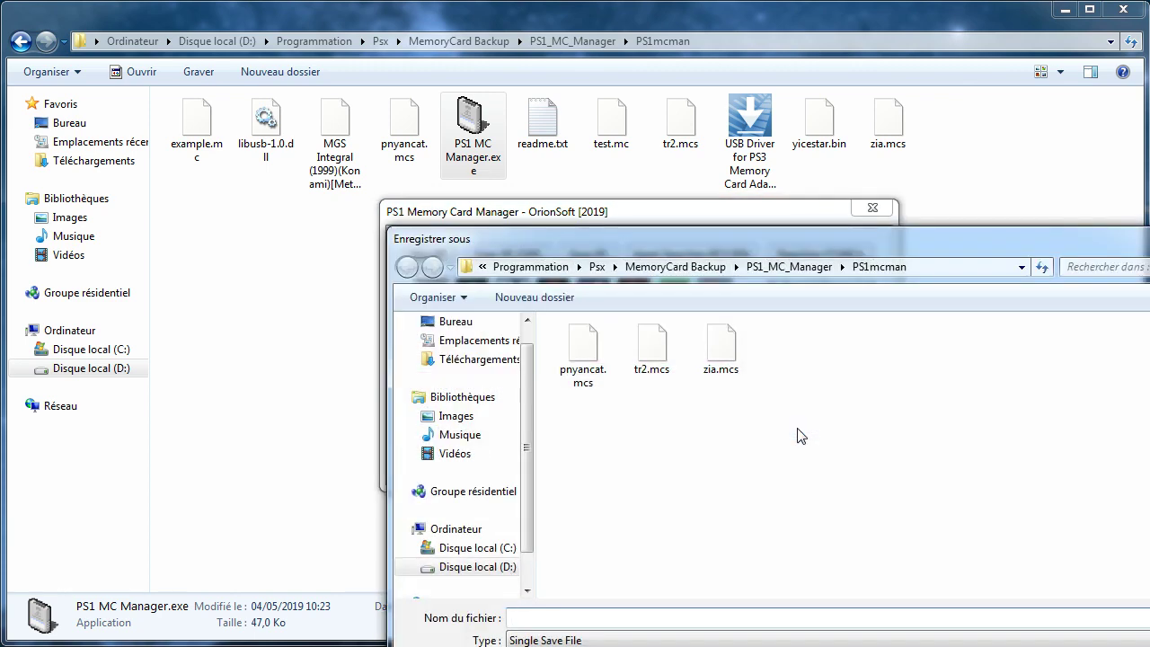
text(riven)
key(Return)
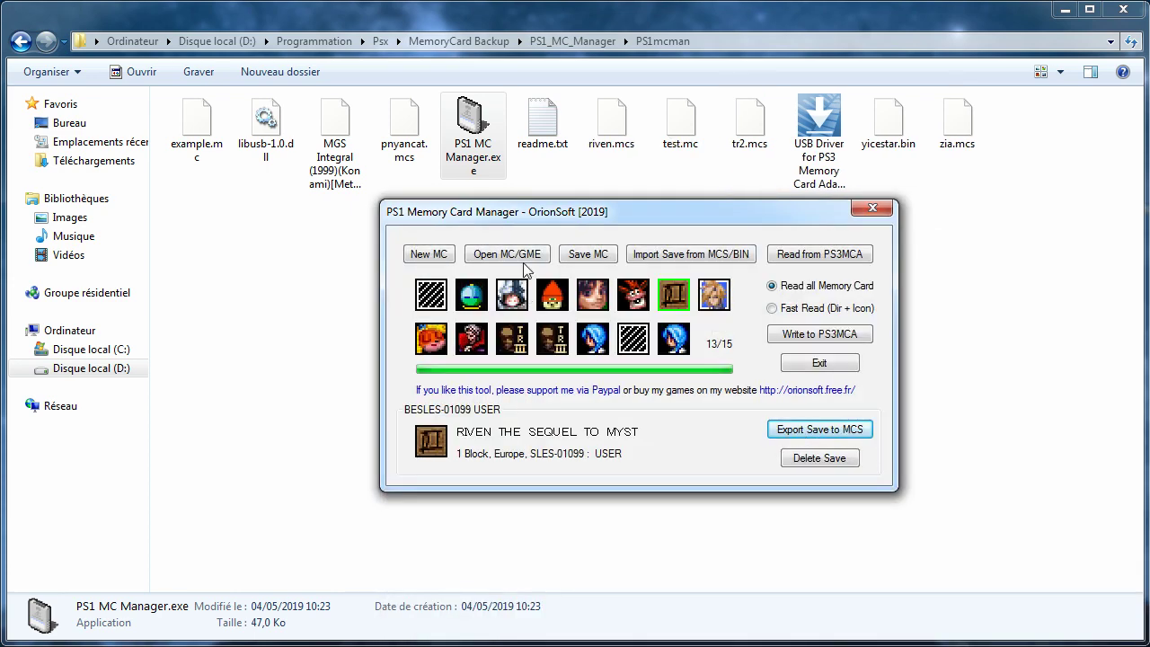
Open example.mc in place of the loaded card and view the Crash Bandicoot 2 and WO2097 CED save details.
click(527, 259)
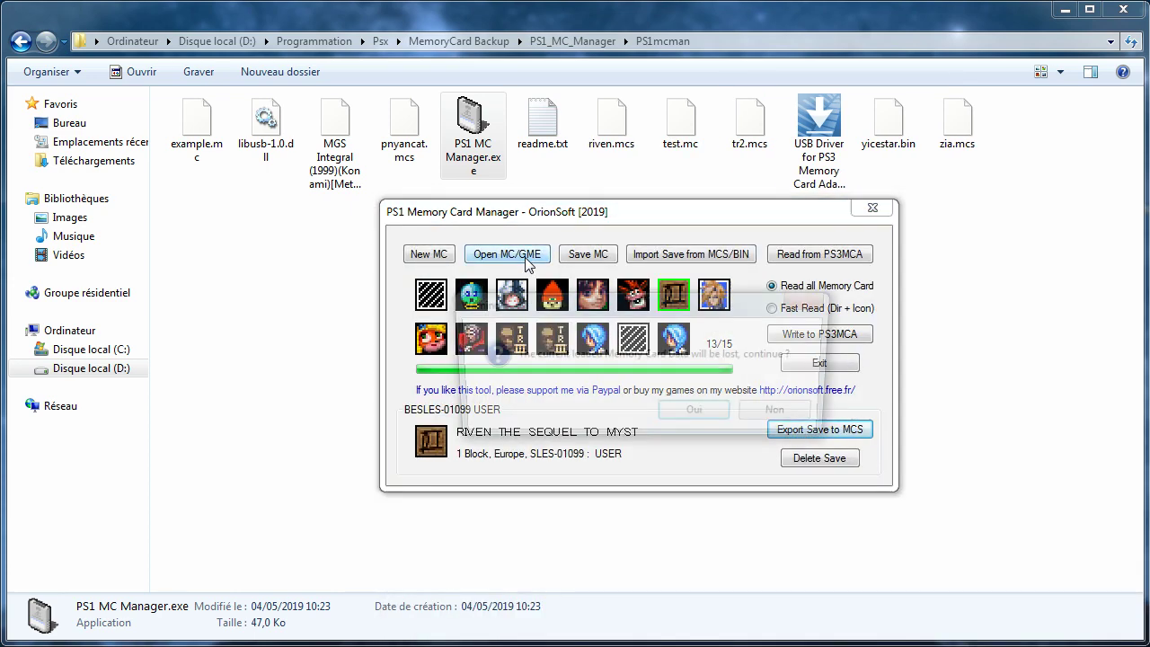
click(700, 418)
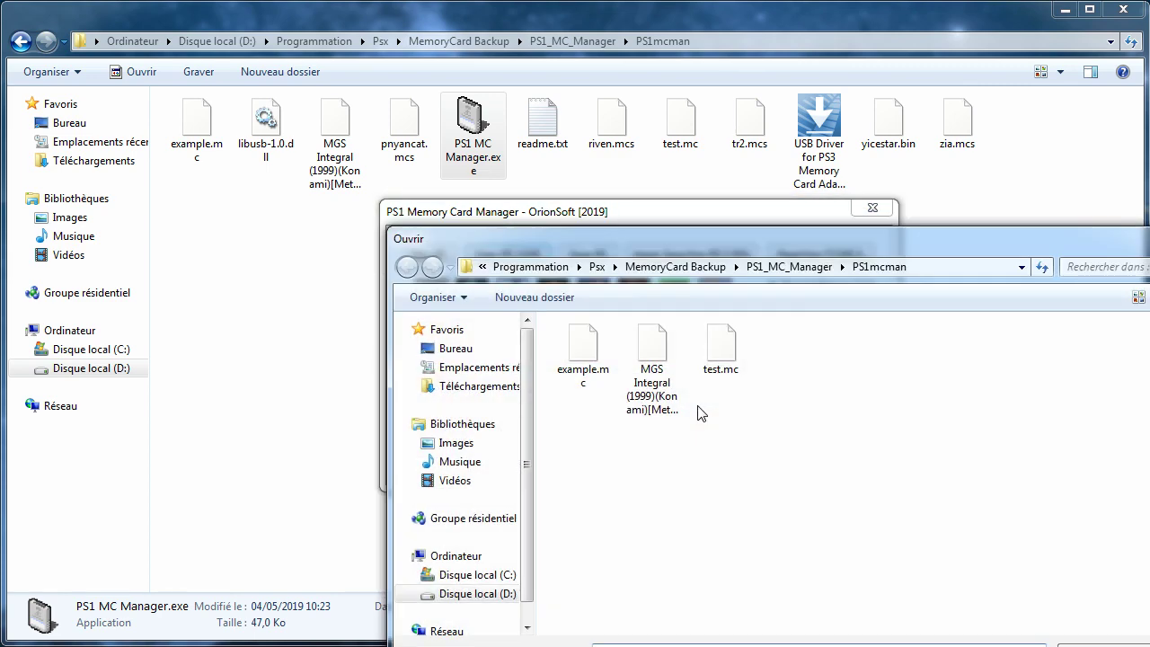
click(568, 349)
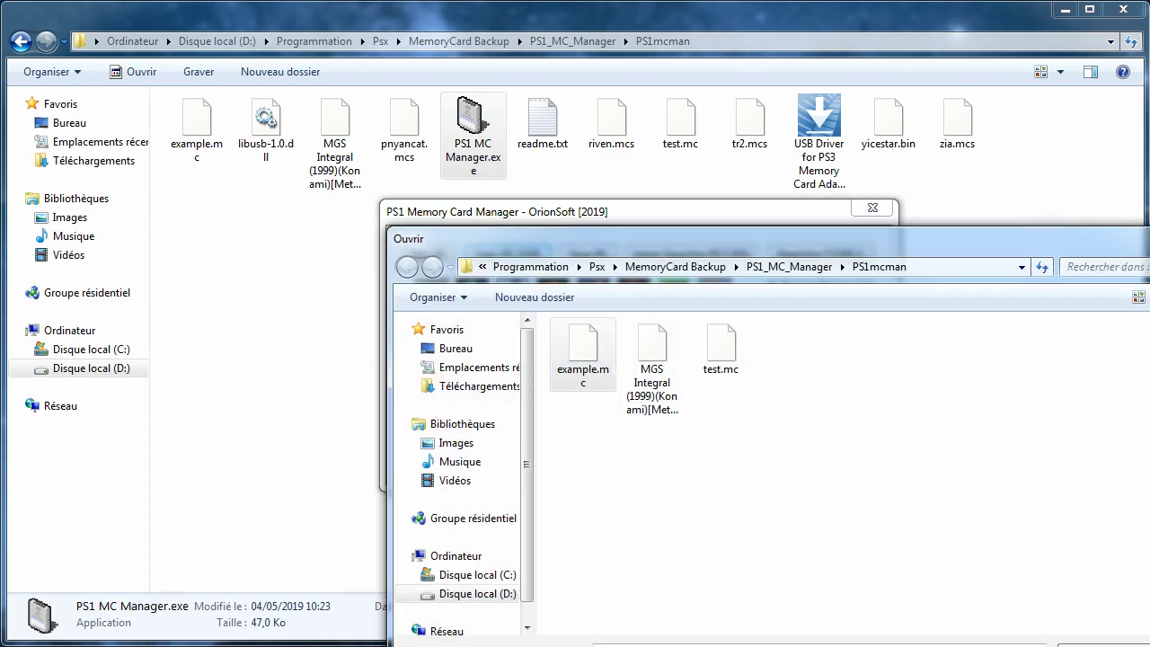
key(Return)
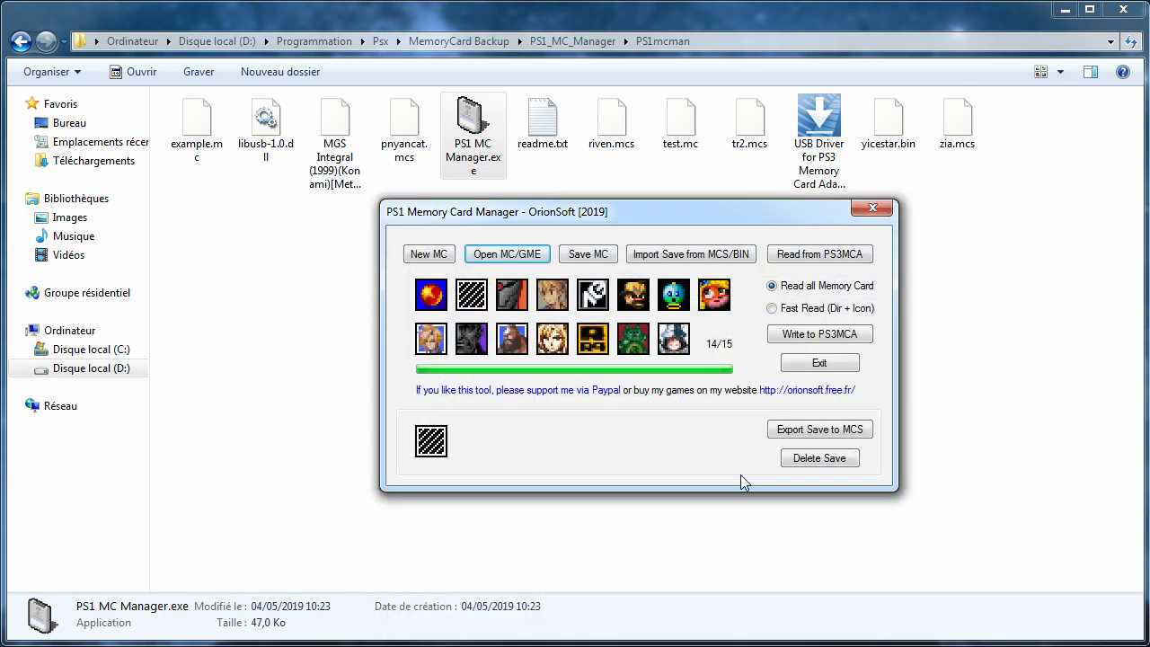
click(620, 306)
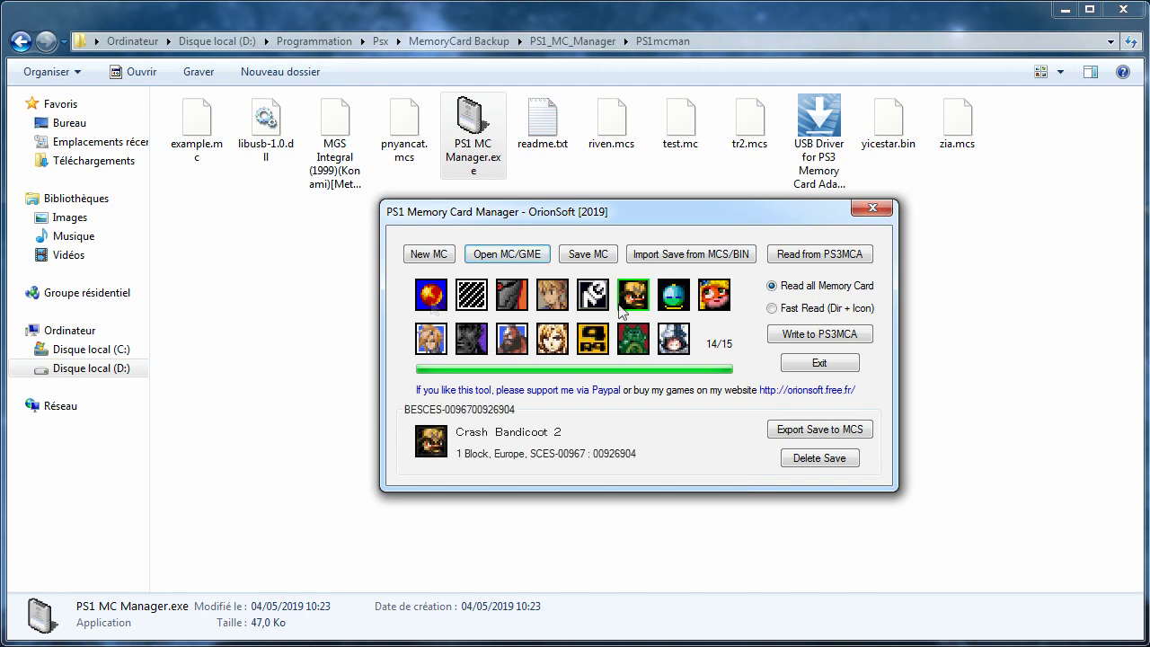
click(633, 339)
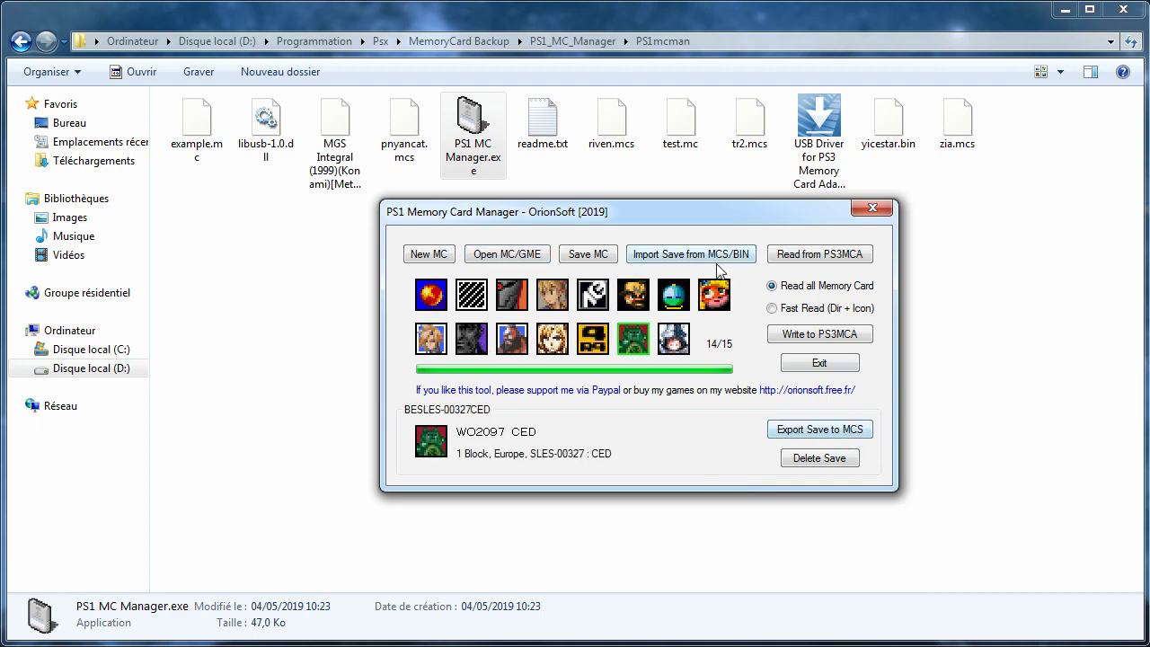
Import riven.mcs into the open card and view the details of the Riven, FFT and R4 saves.
click(690, 254)
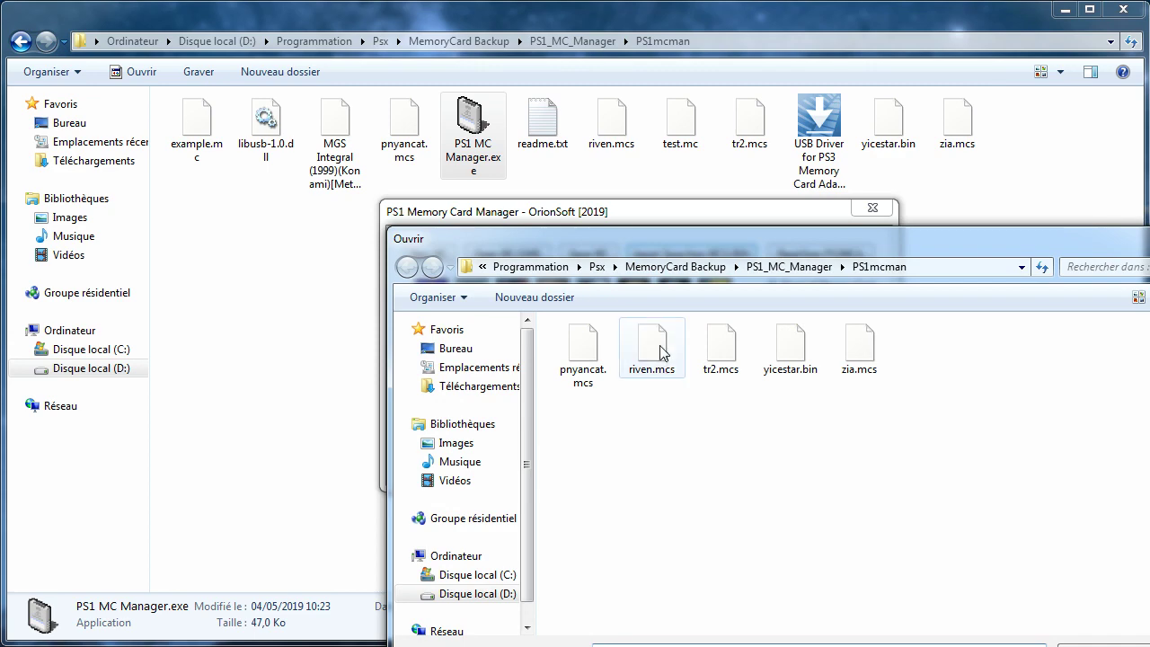
click(660, 351)
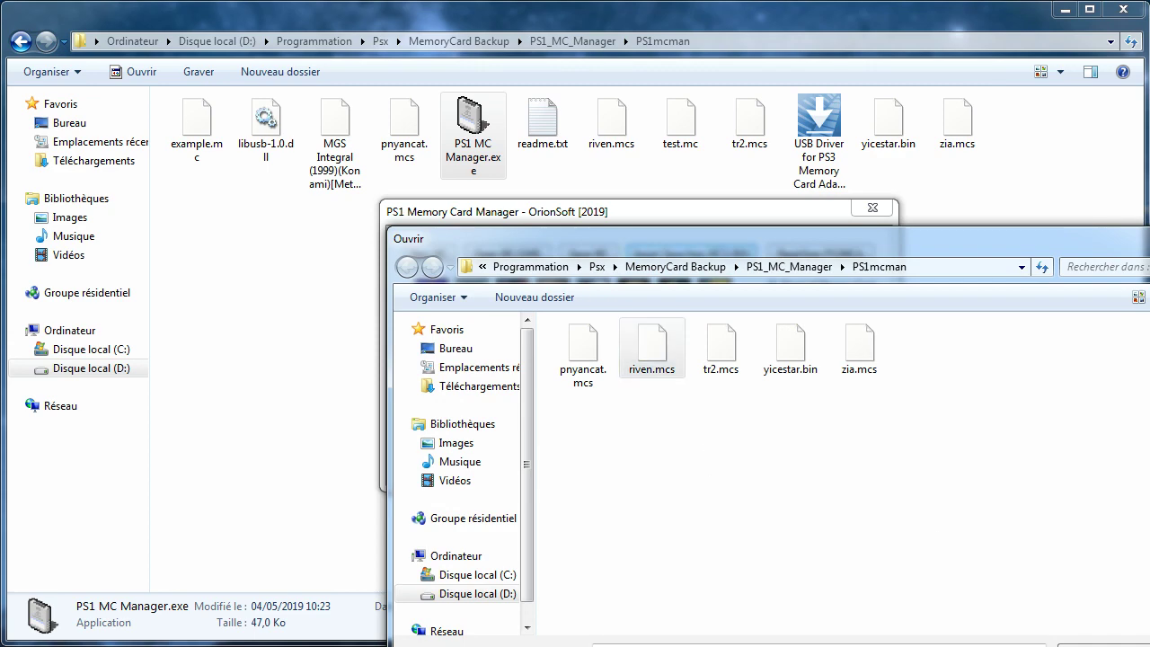
double_click(652, 345)
click(469, 305)
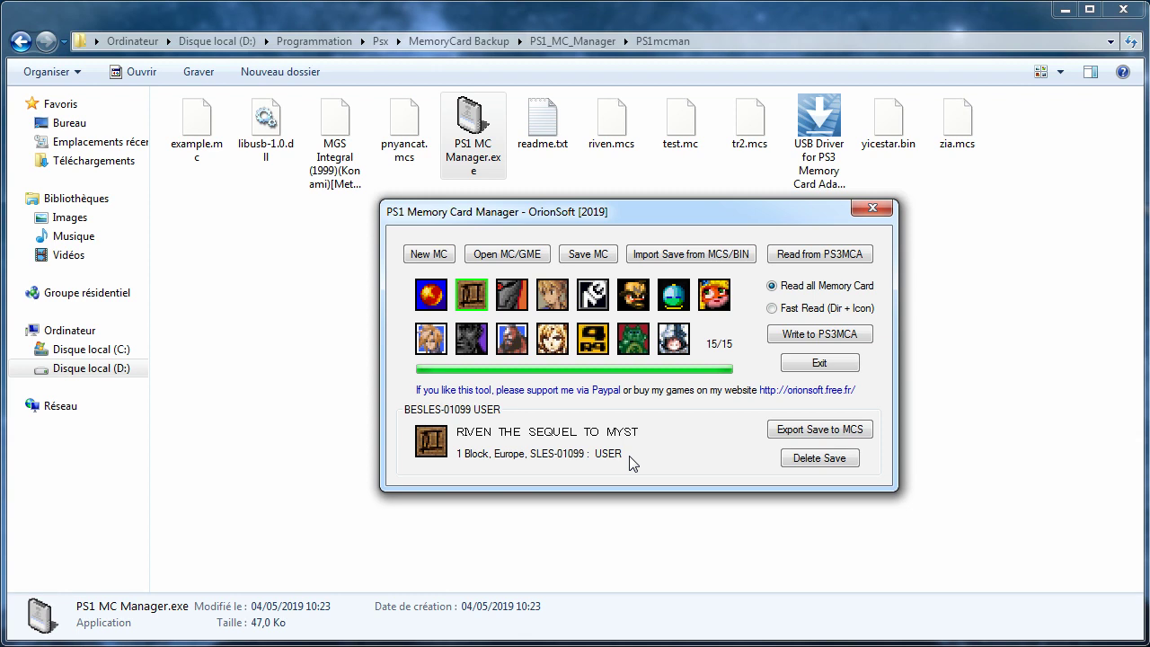
click(553, 297)
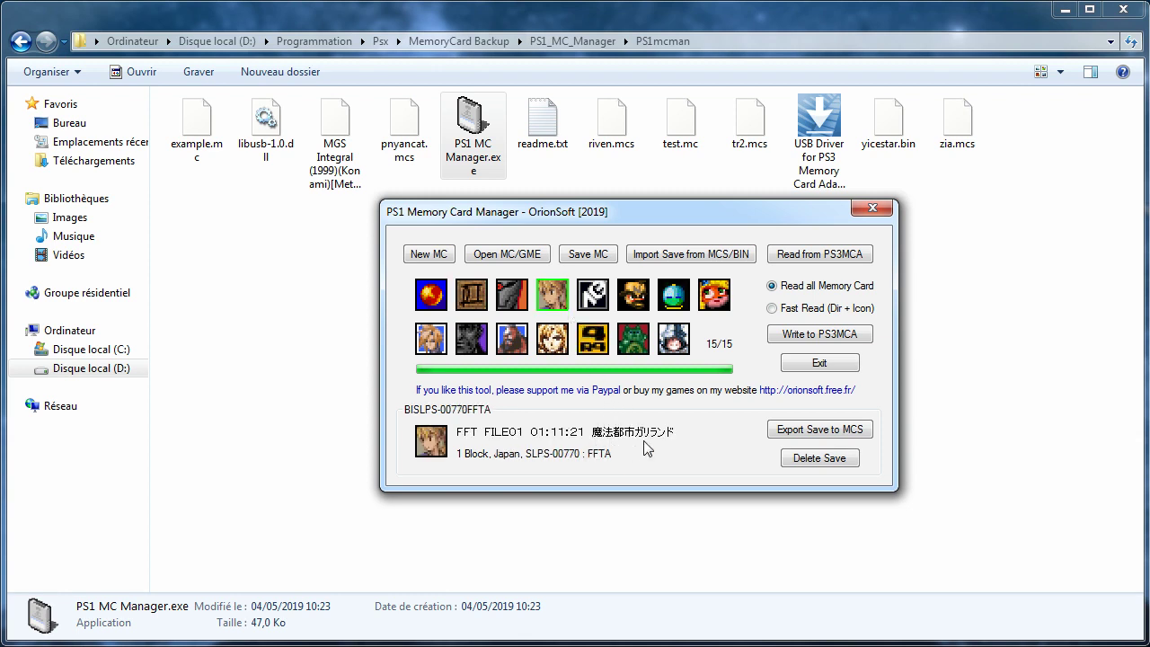
click(598, 349)
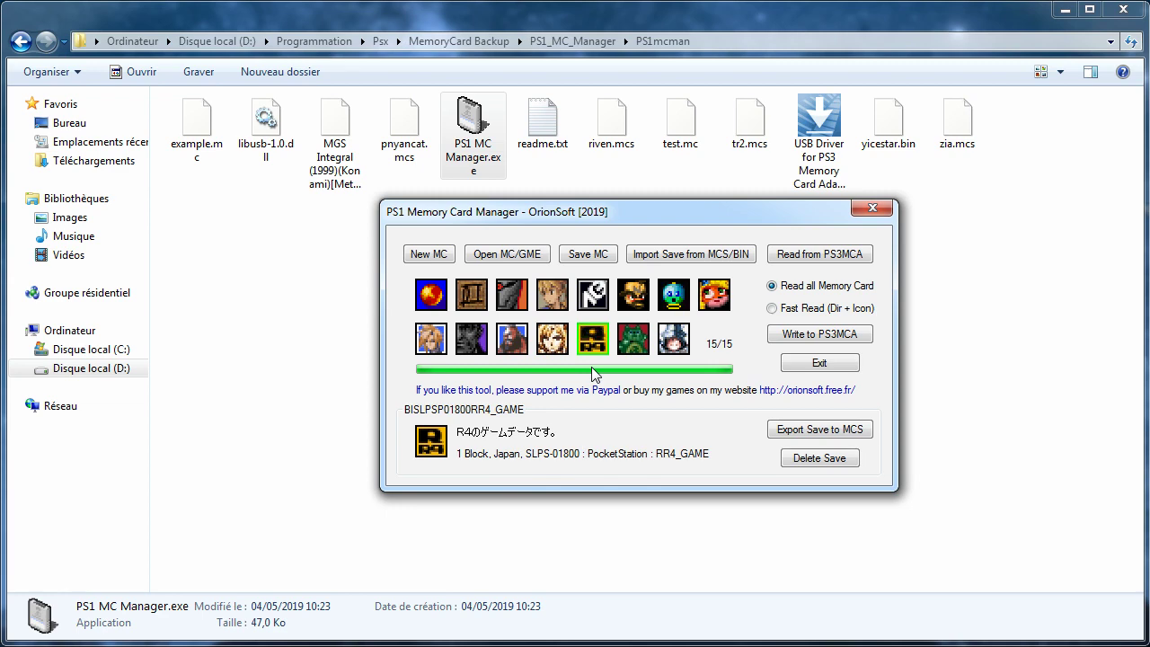
Try to import tr2.mcs into the full memory card.
click(690, 254)
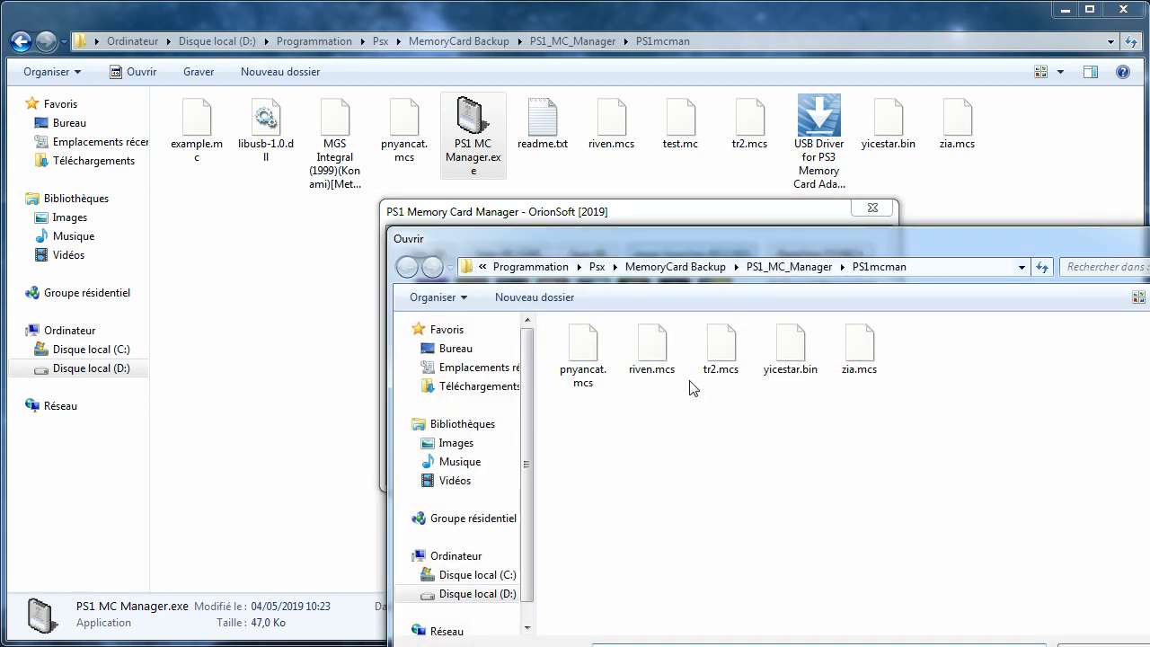
click(723, 346)
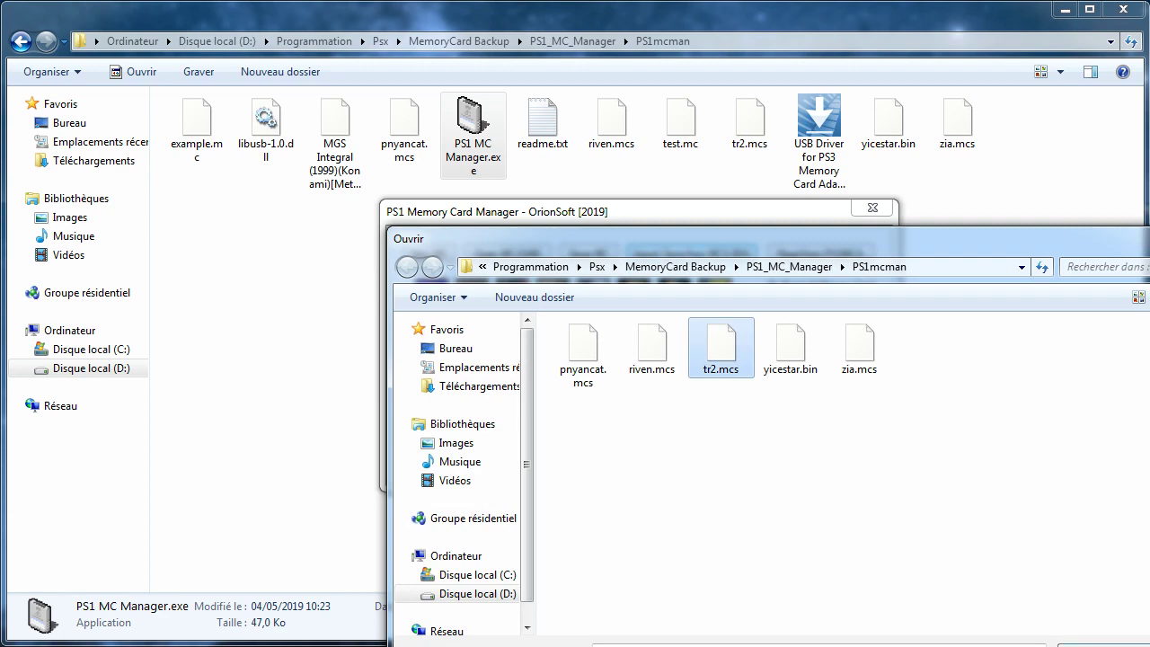
key(Return)
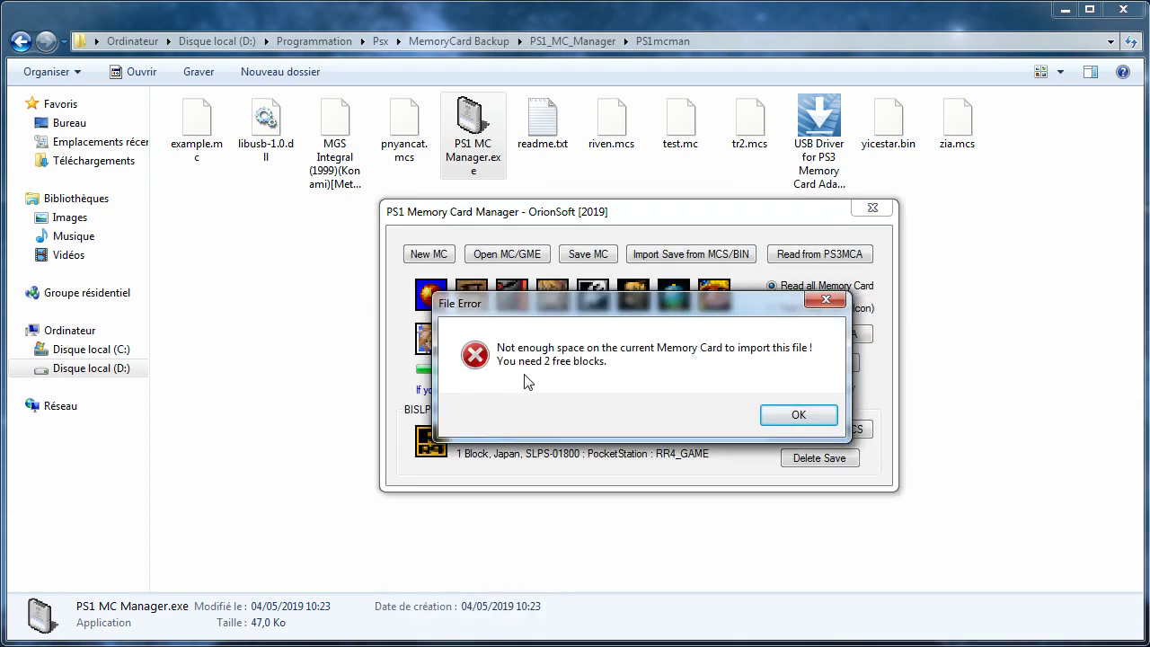
click(765, 410)
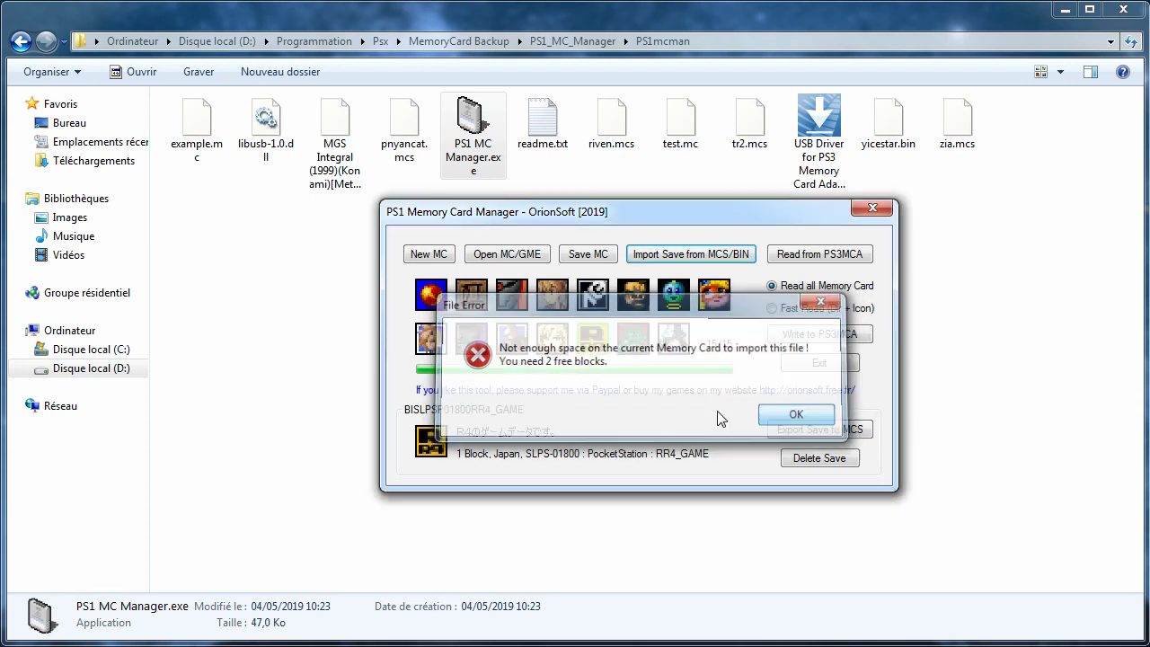
Delete the Crash Bandicoot 2 save and the bearded-man save in the second row from the memory card.
click(633, 294)
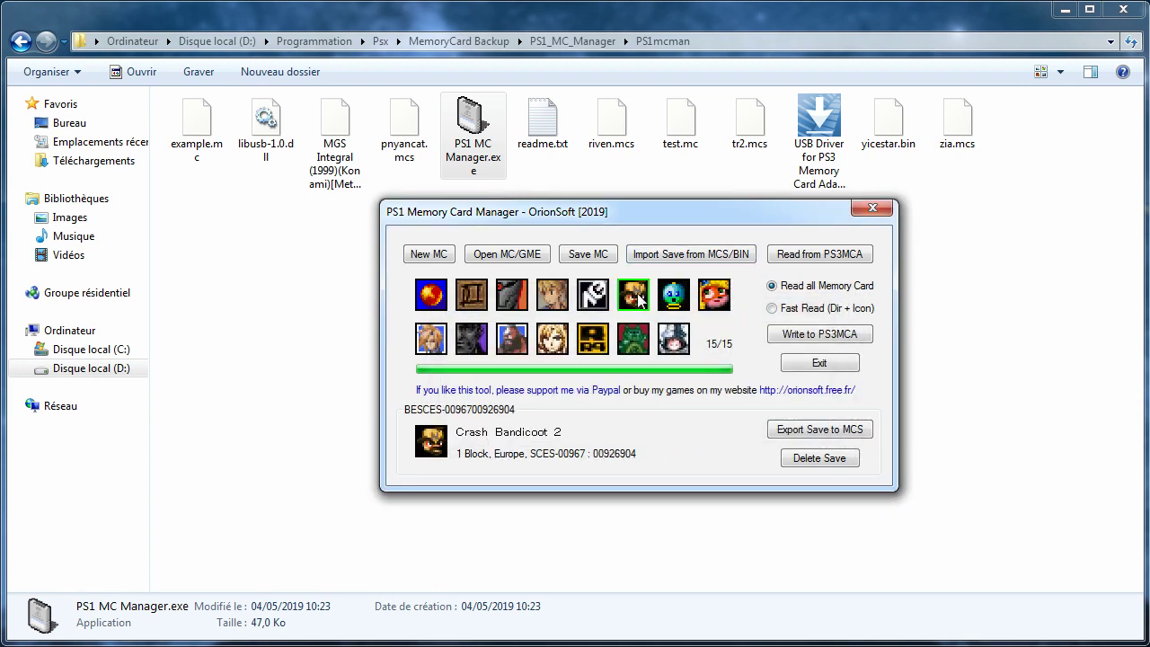
click(813, 458)
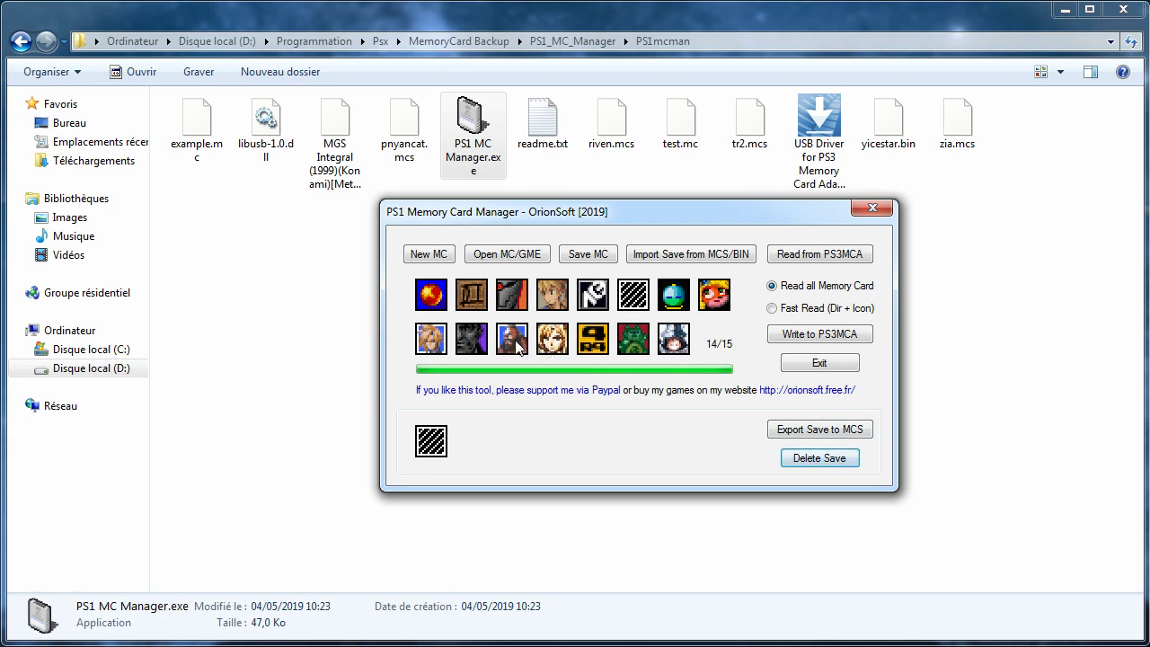
click(517, 346)
click(819, 458)
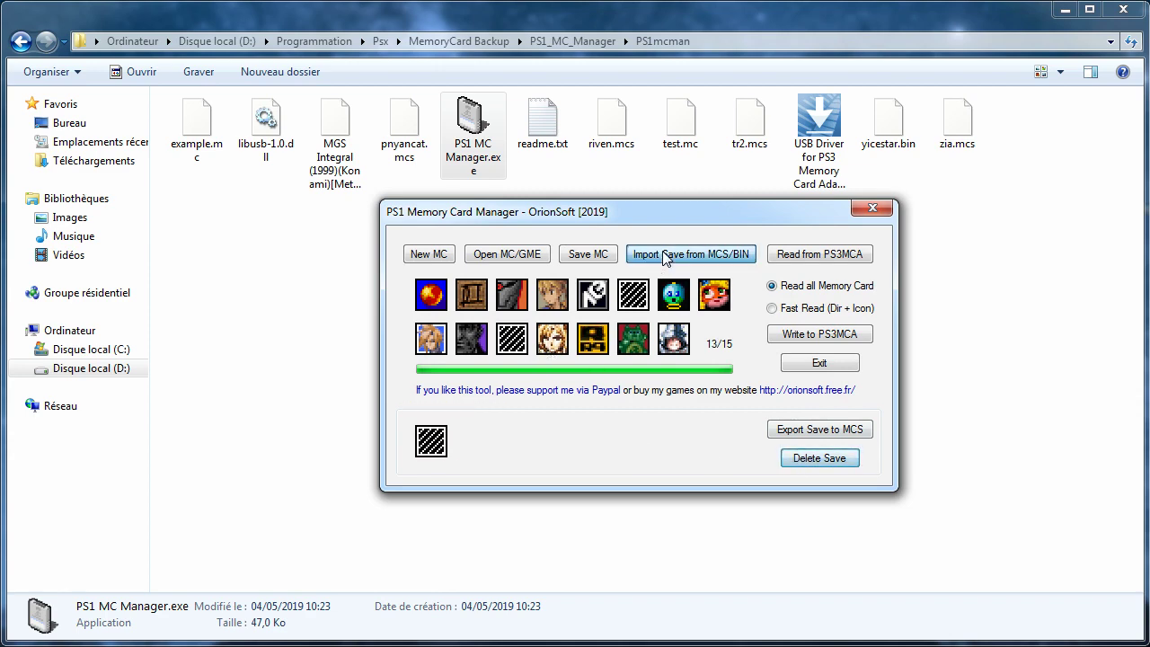
Import tr2.mcs into the memory card and view the details of the Tomb Raider III save.
click(691, 253)
click(715, 364)
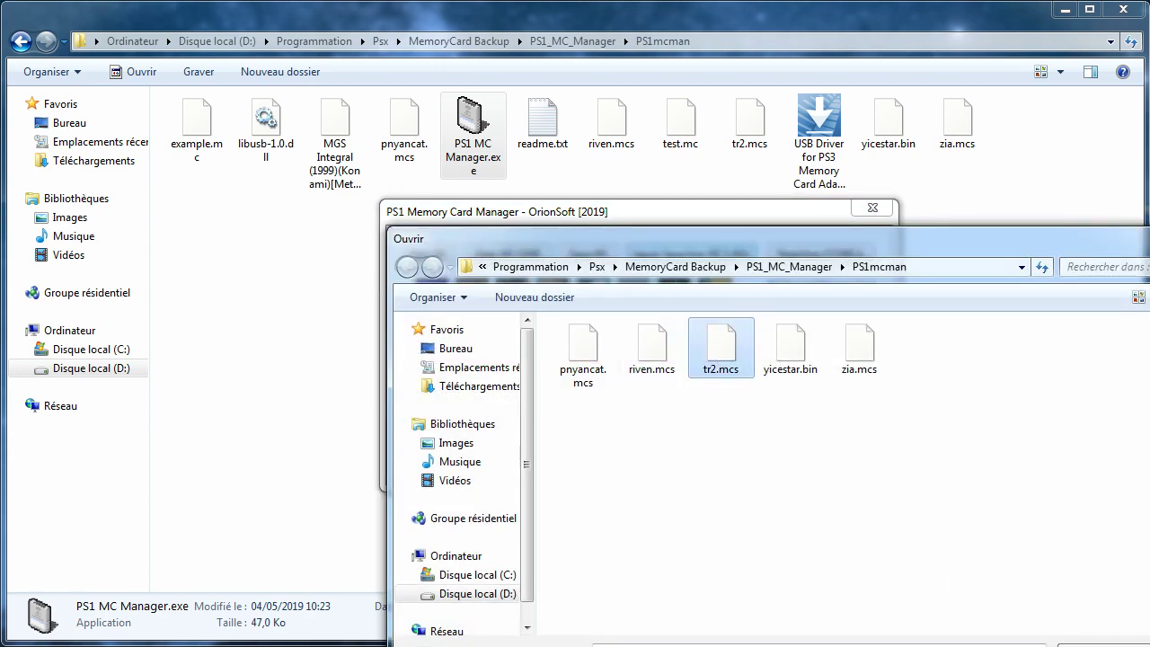
double_click(715, 364)
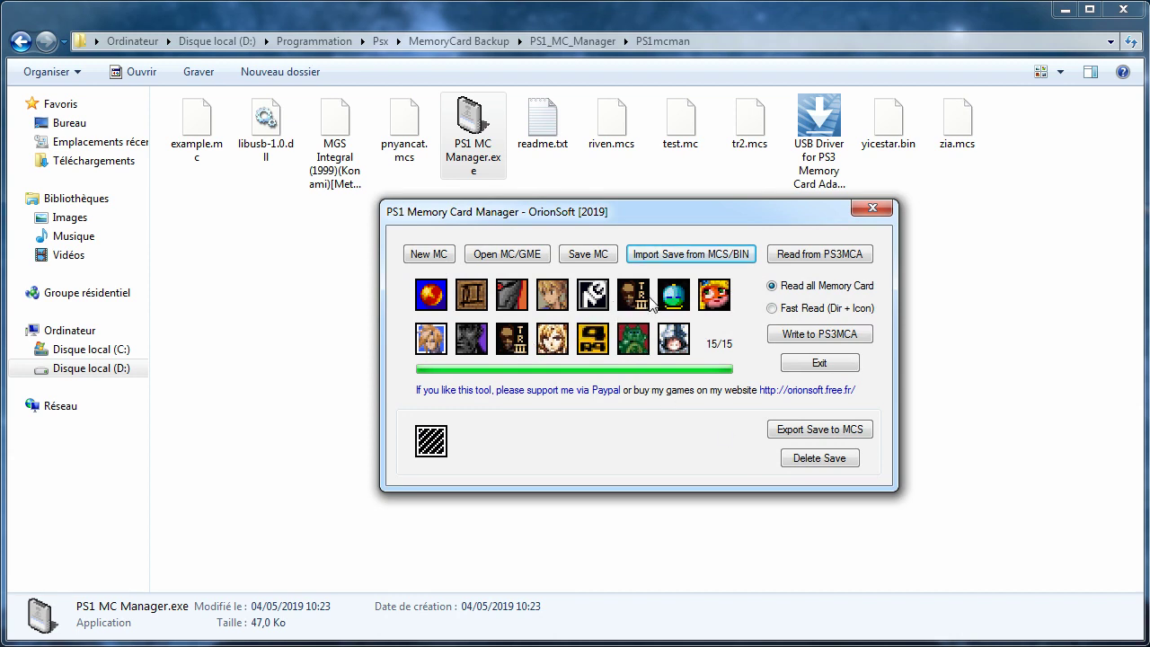
click(512, 338)
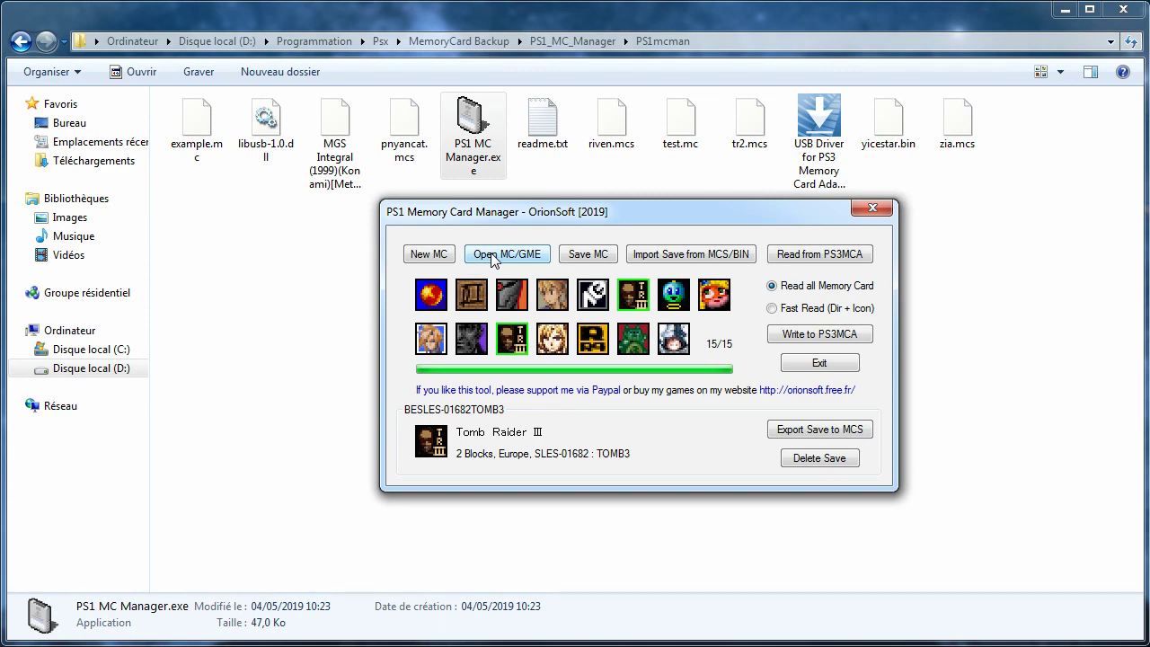
Exit and relaunch PS1 MC Manager.exe to read the whole memory card from the PS3 adapter.
click(790, 363)
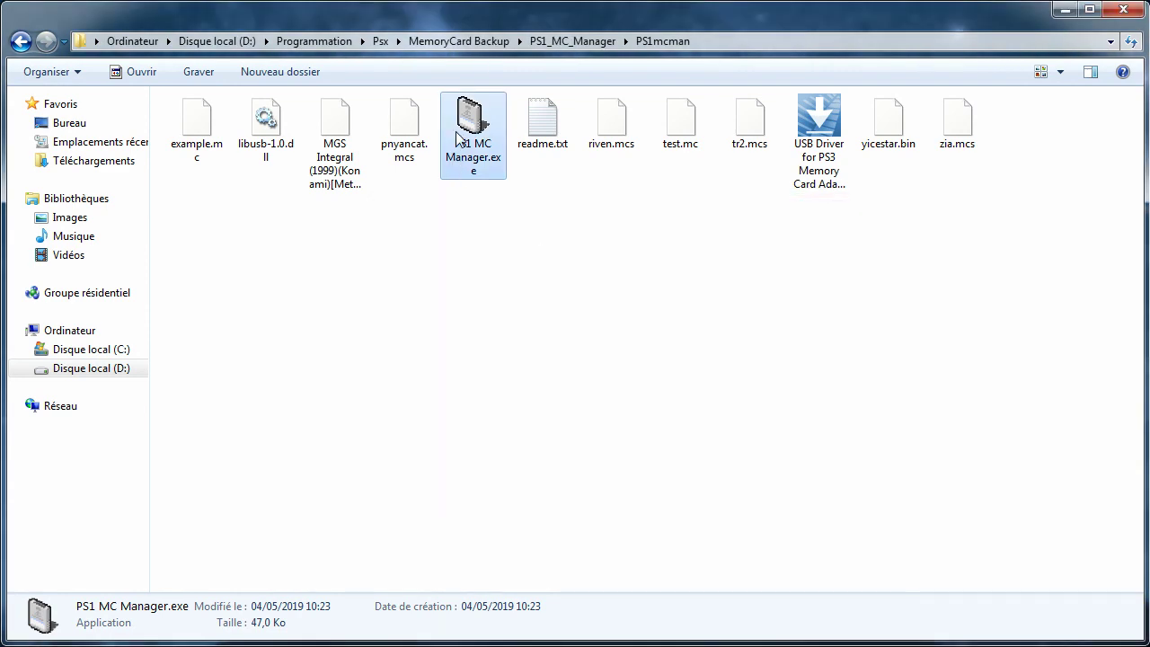
double_click(459, 138)
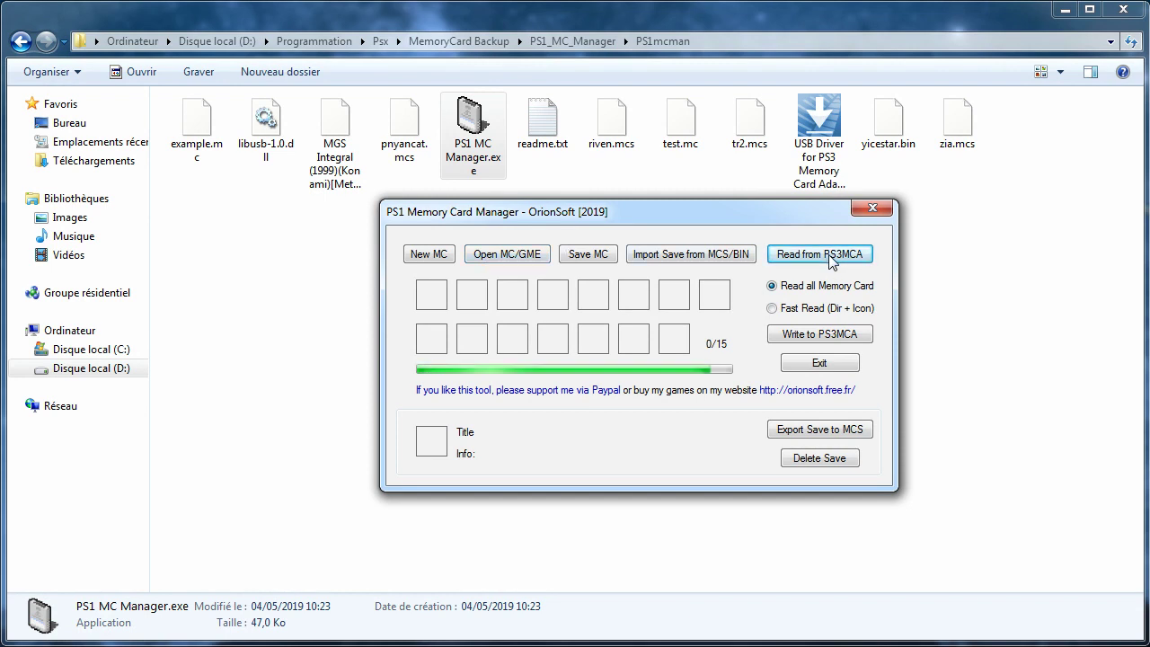
Import the single save file pnyancat.mcs into the memory card.
click(721, 254)
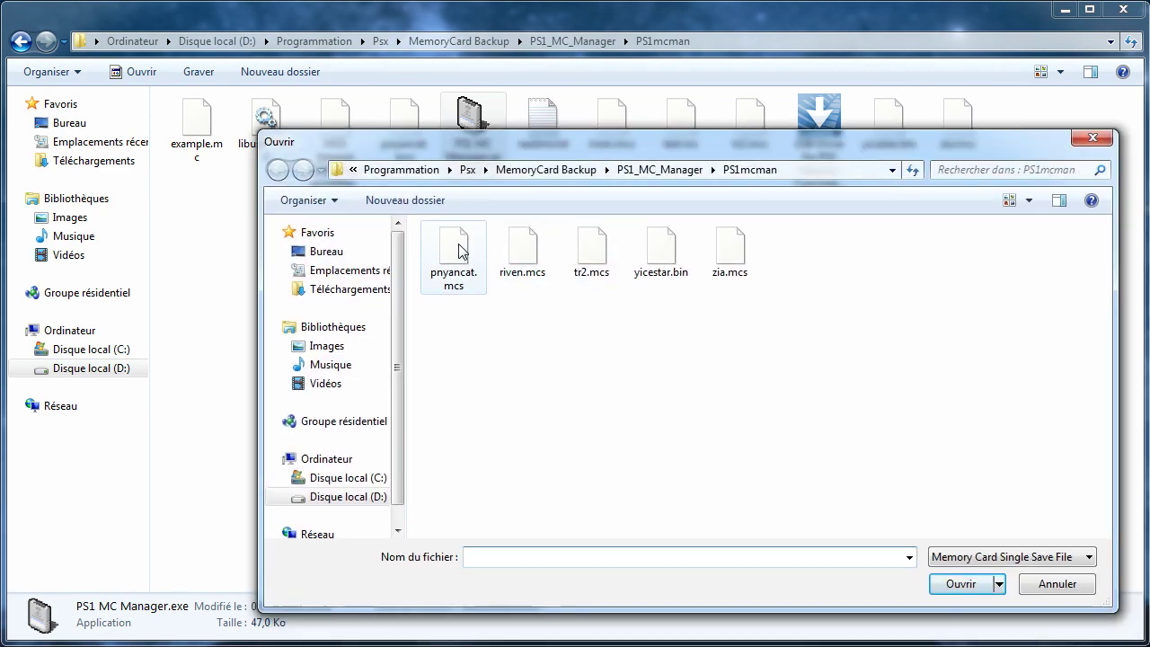
click(456, 251)
click(981, 576)
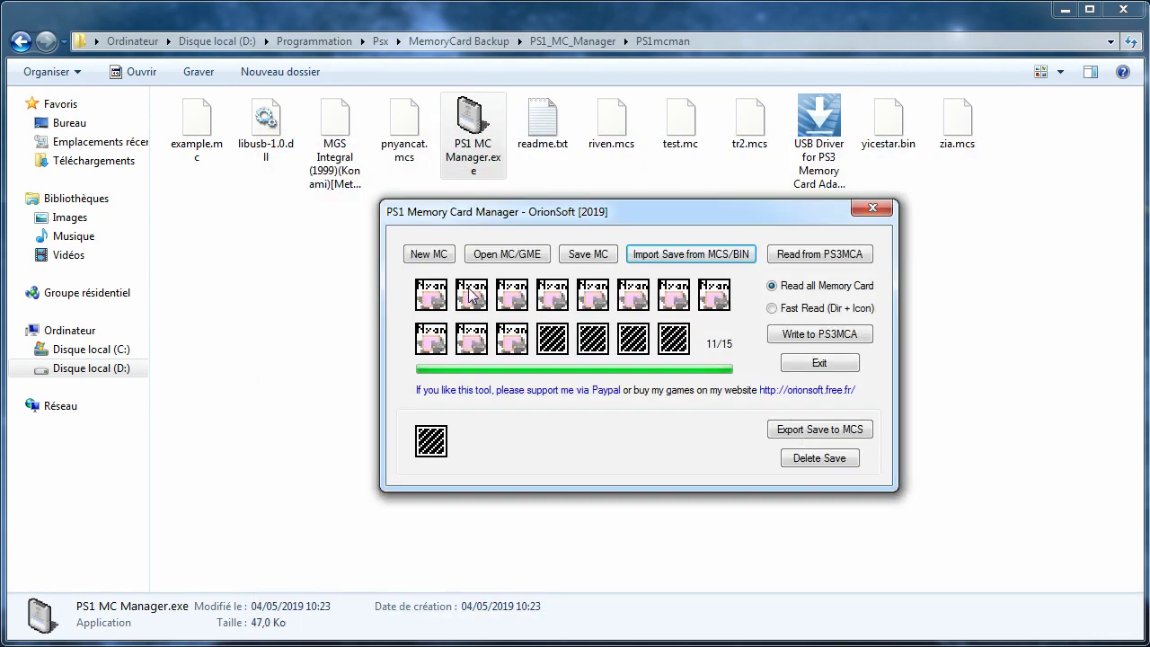
Write only the differences from the last read to the memory card in the PS3 adapter.
click(801, 335)
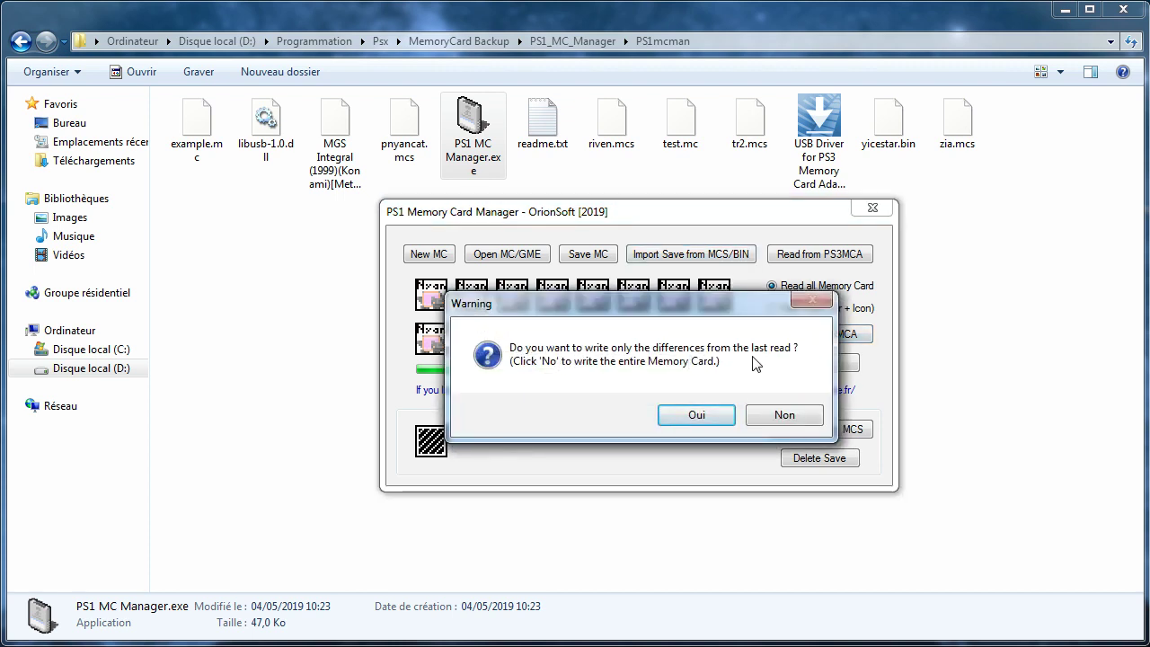
click(704, 417)
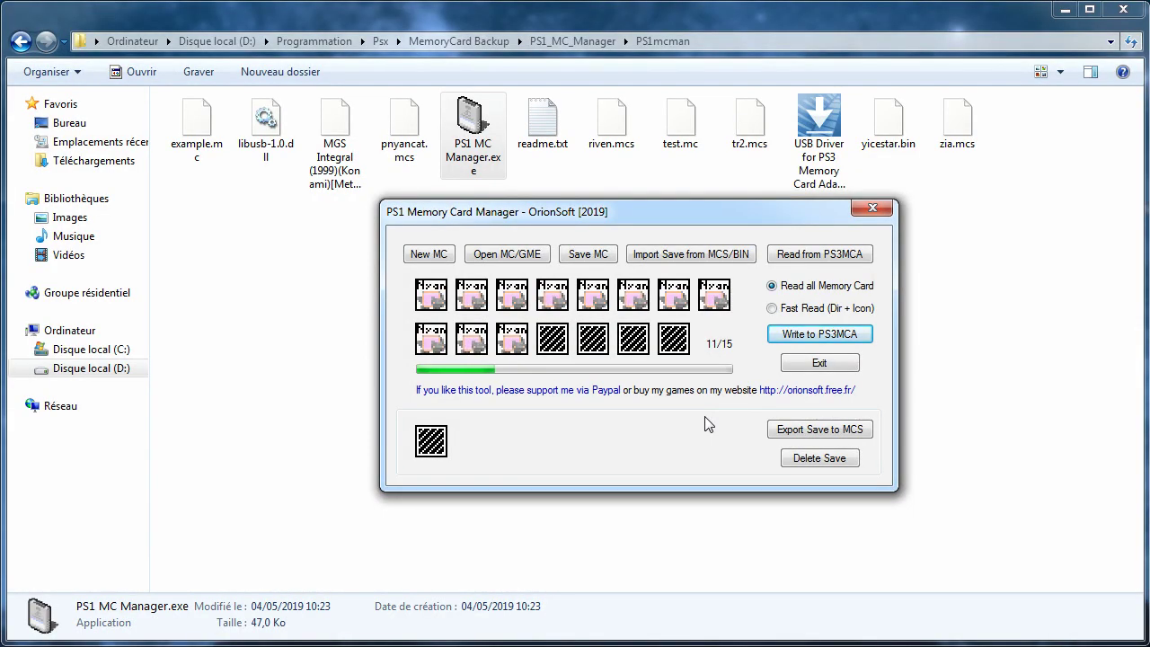
click(902, 231)
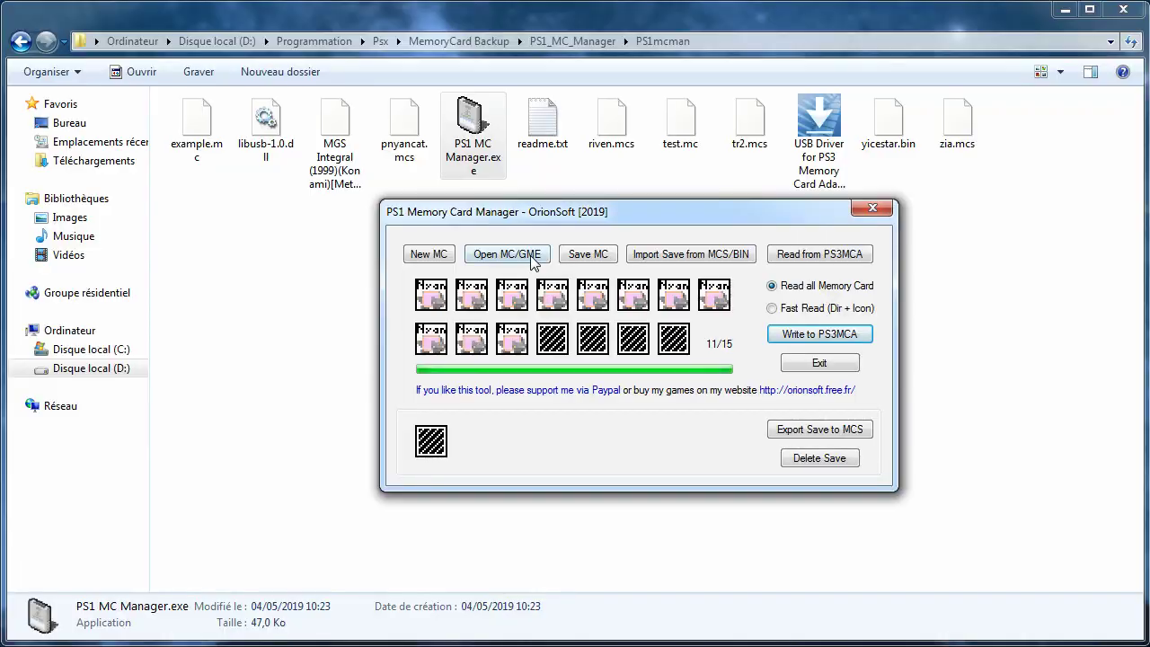
Open MGS Integral (1999)(Konami)[Metal Gear Solid Integral].gme, replacing the loaded card data, and view the details of its saves.
click(505, 253)
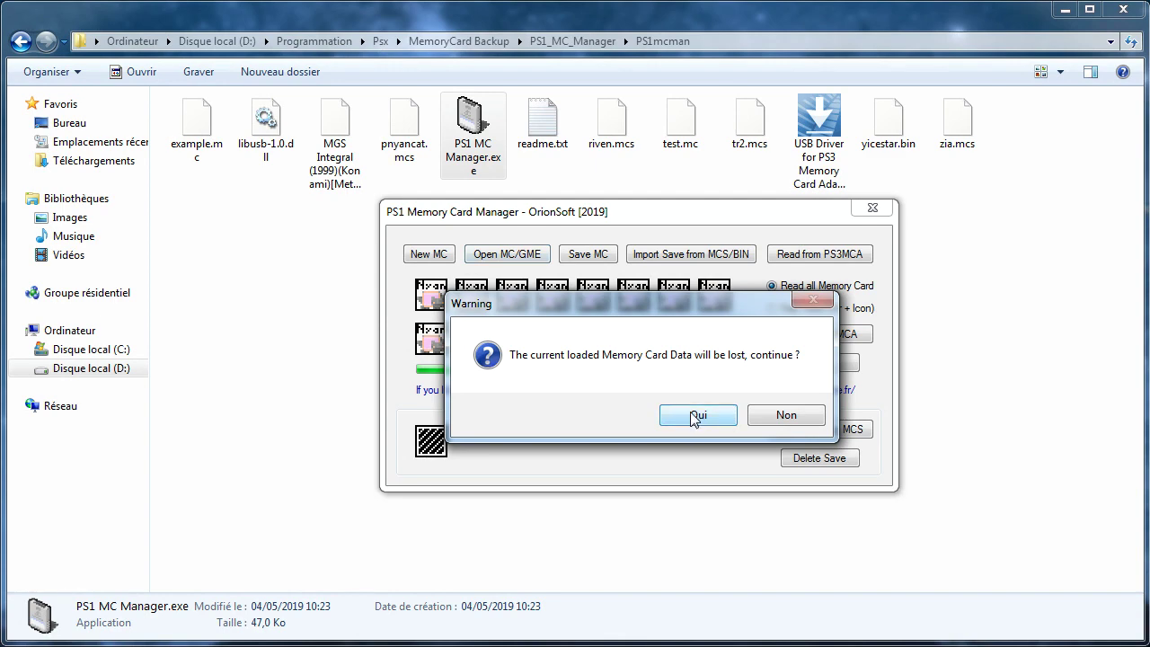
click(695, 414)
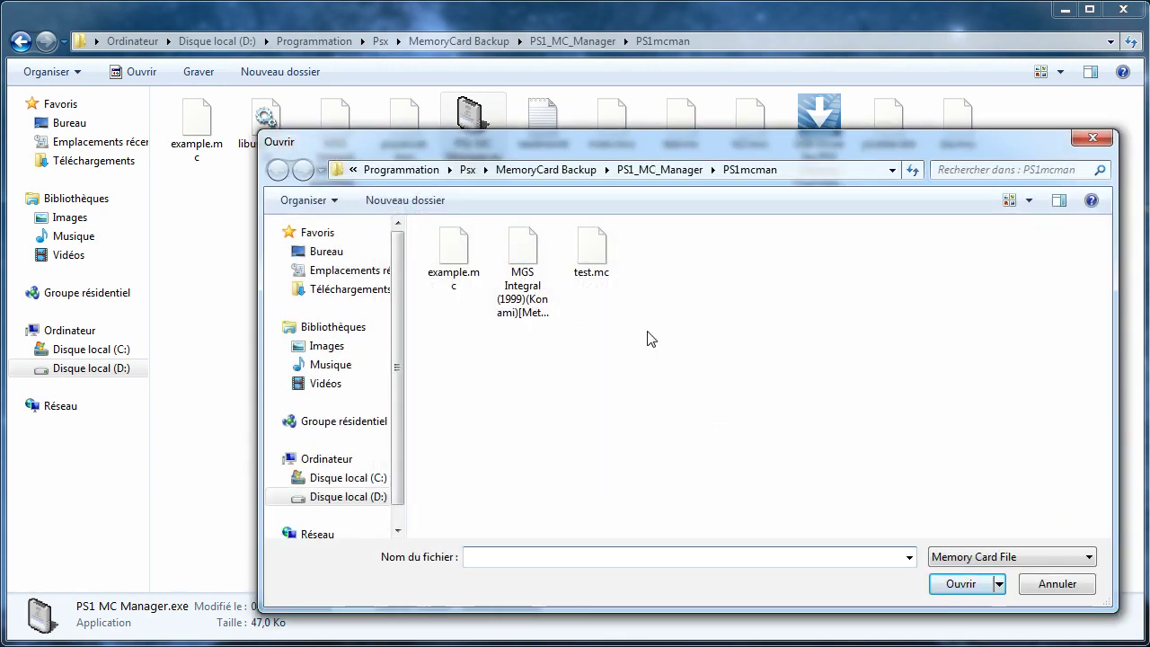
click(526, 287)
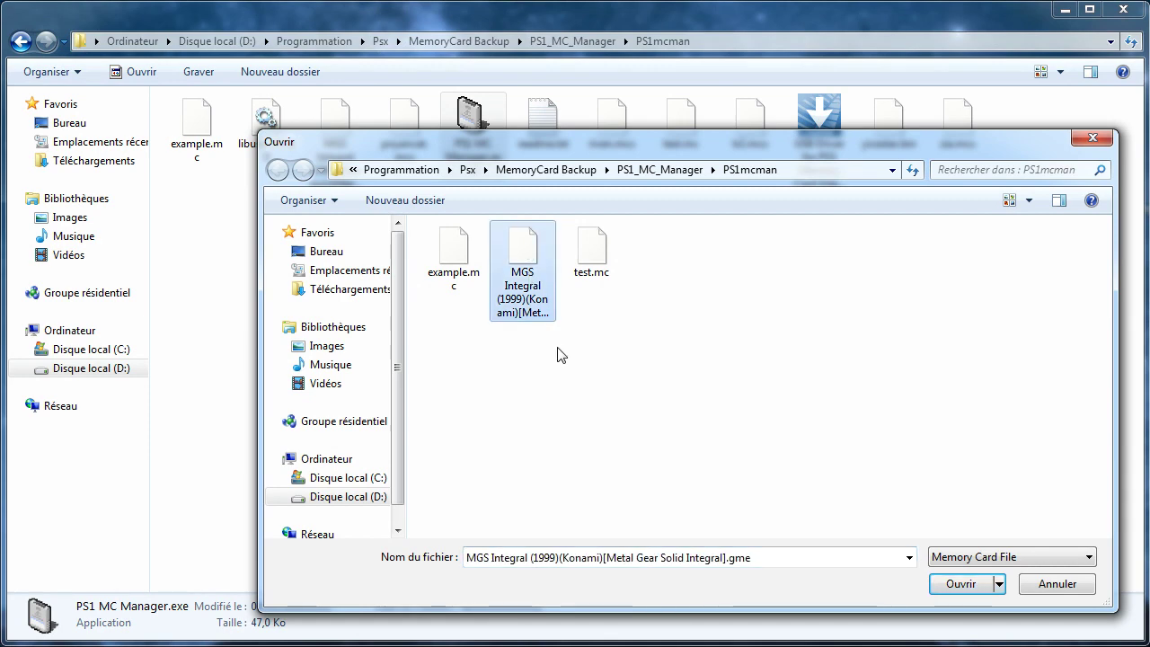
click(958, 585)
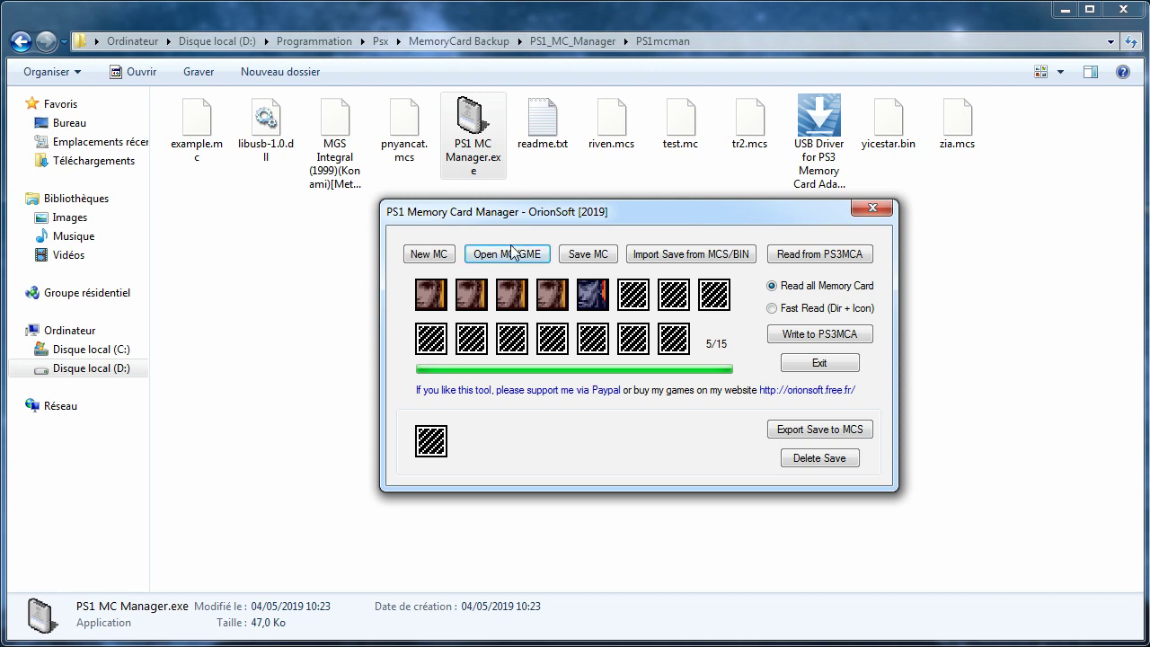
click(517, 306)
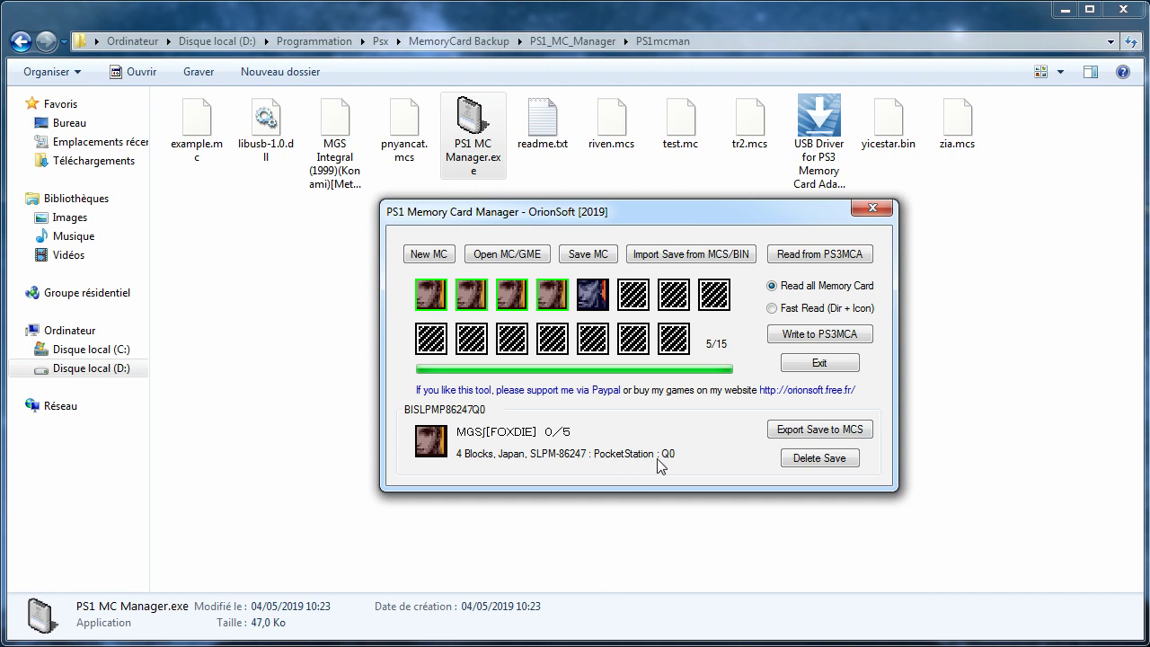
click(593, 302)
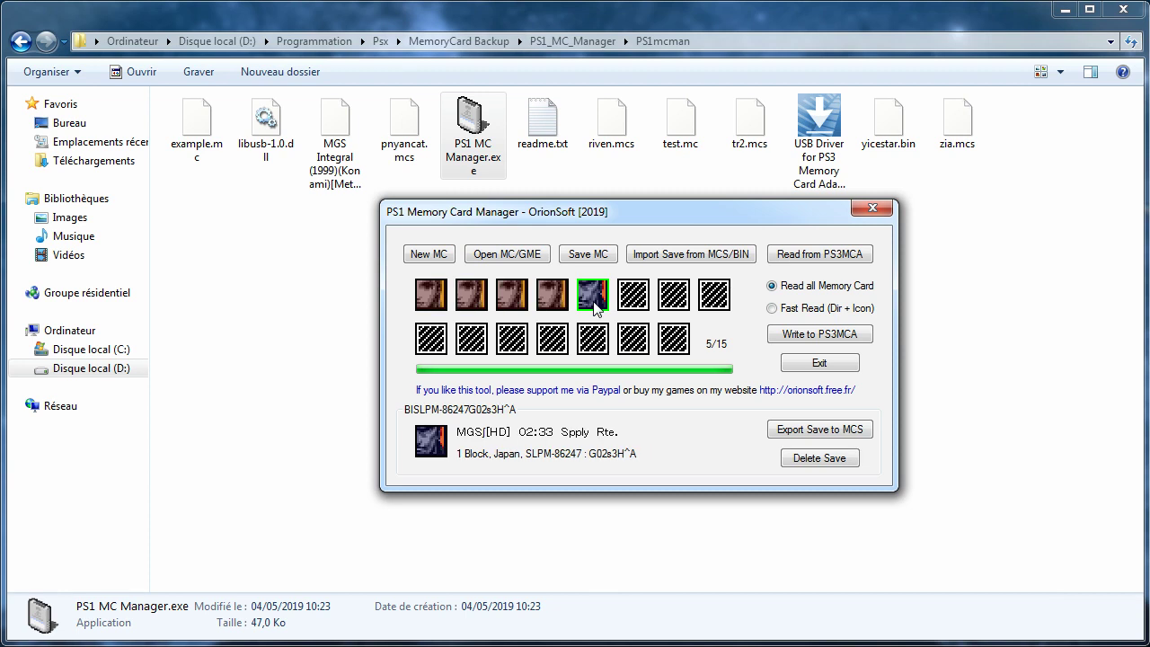
Export the four-block MGS FOXDIE PocketStation save as a single save file named mgs.
click(470, 296)
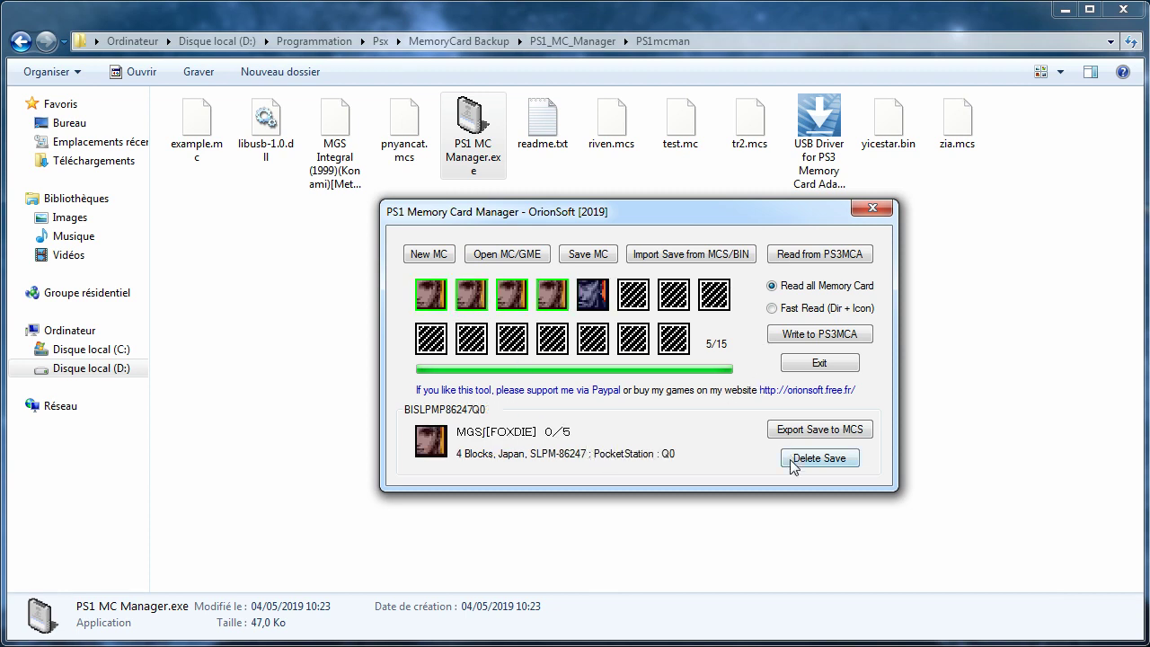
click(799, 431)
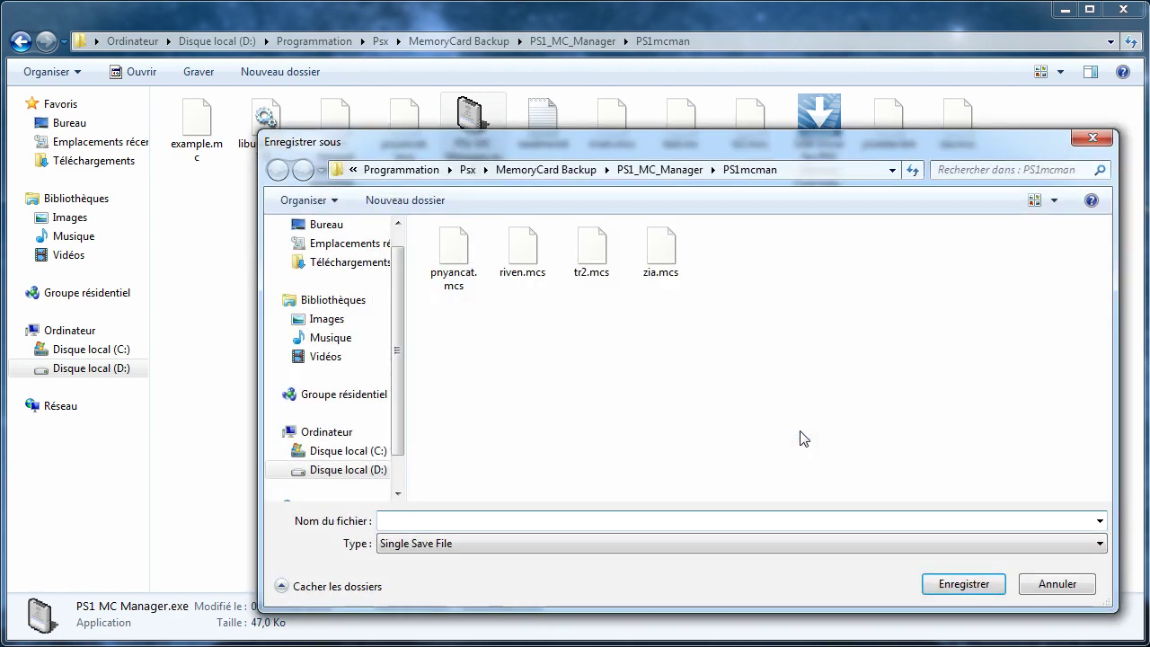
text(mgs)
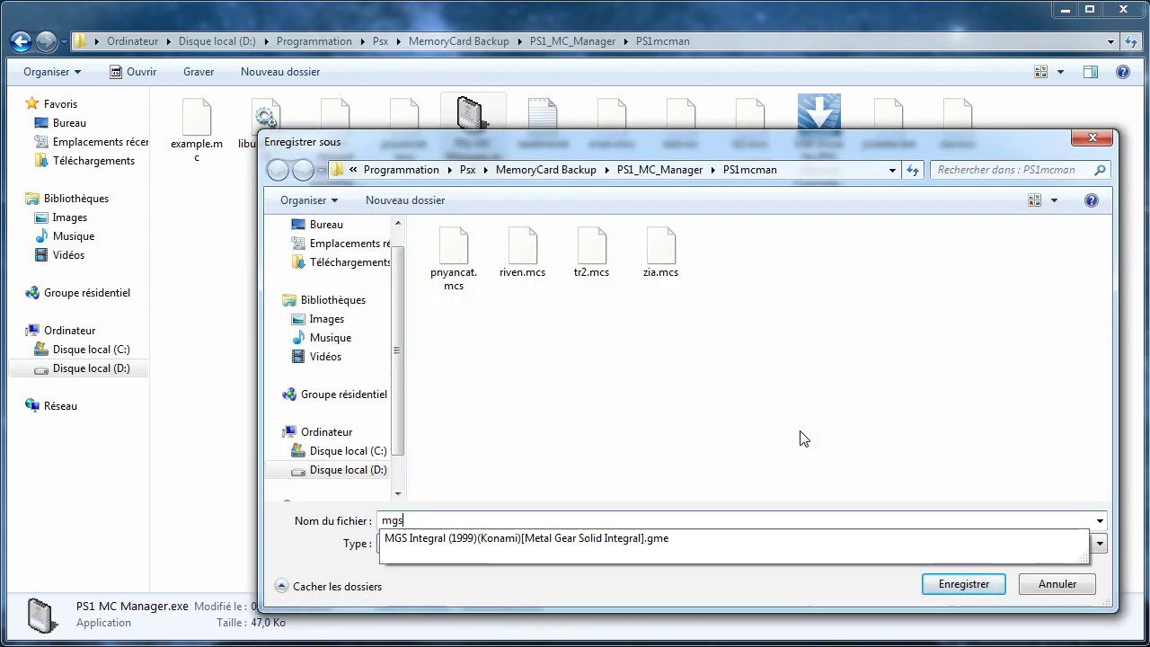
click(963, 584)
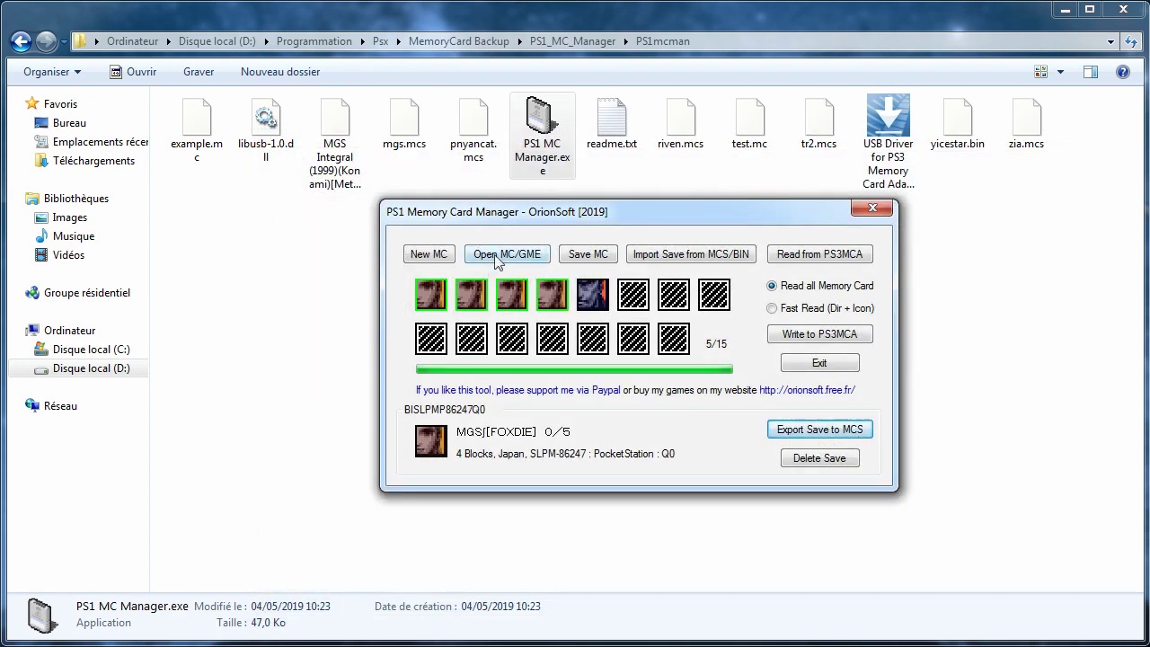
Read the whole memory card from the PS3 adapter, discarding the loaded data, and import mgs.mcs into it.
click(798, 257)
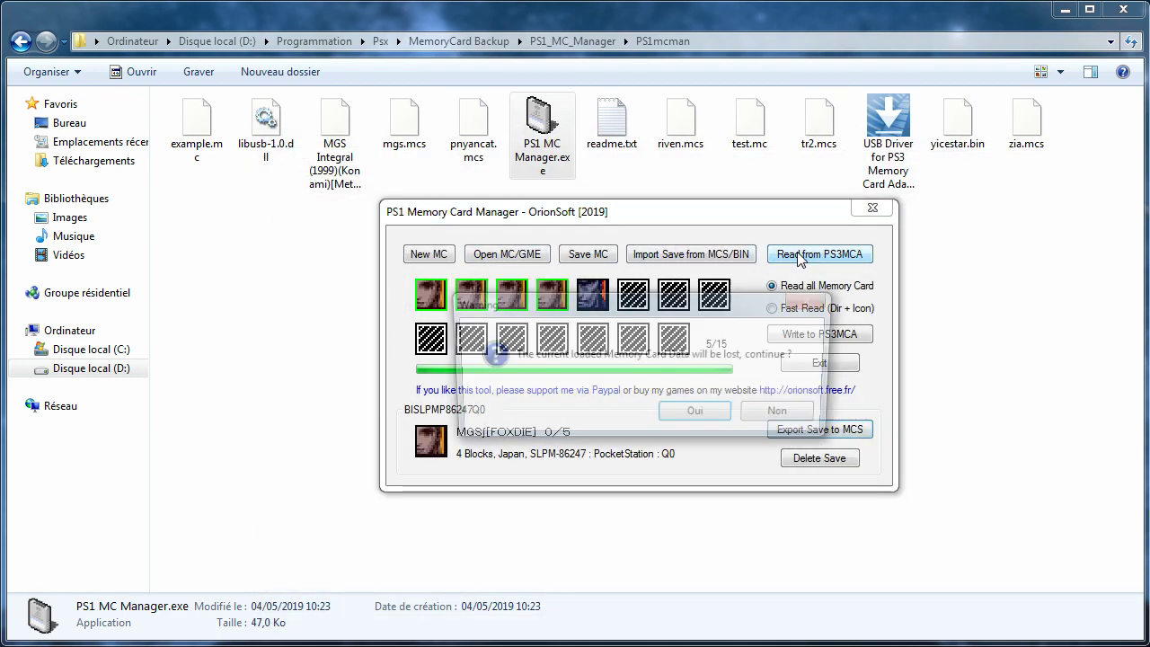
click(689, 415)
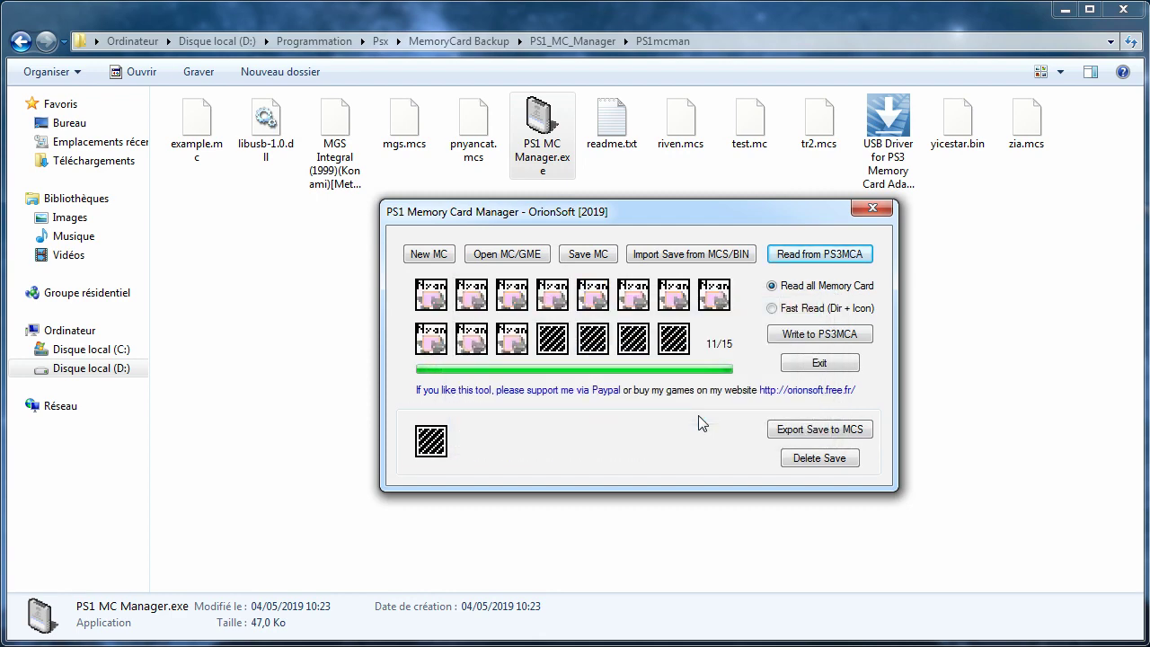
click(729, 253)
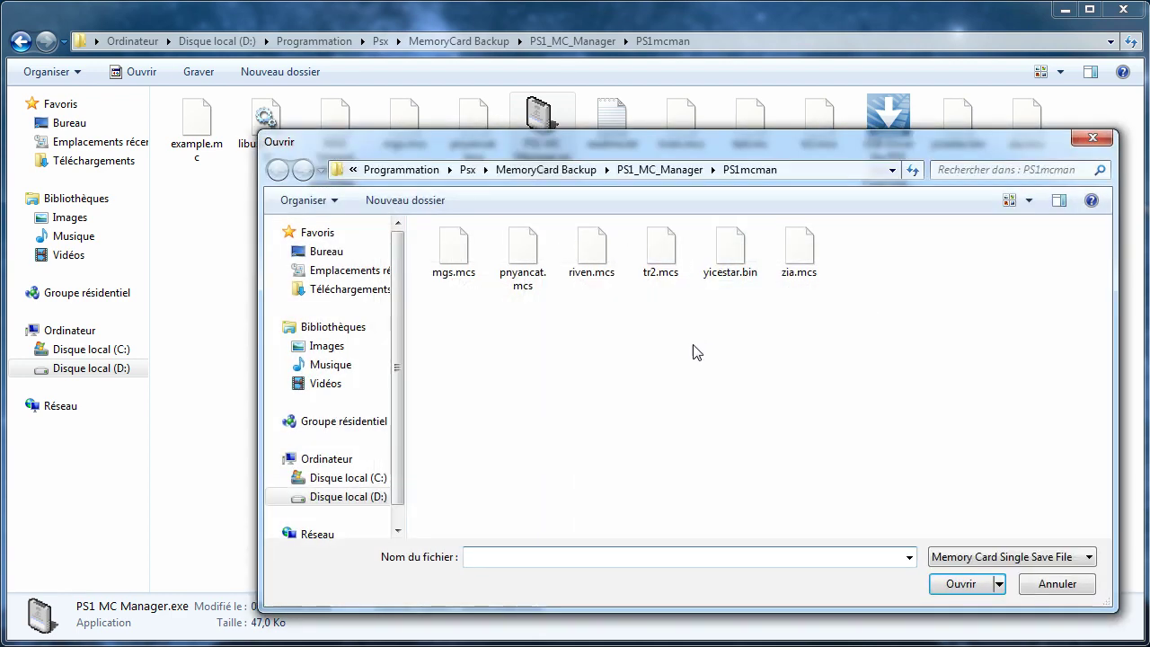
click(454, 250)
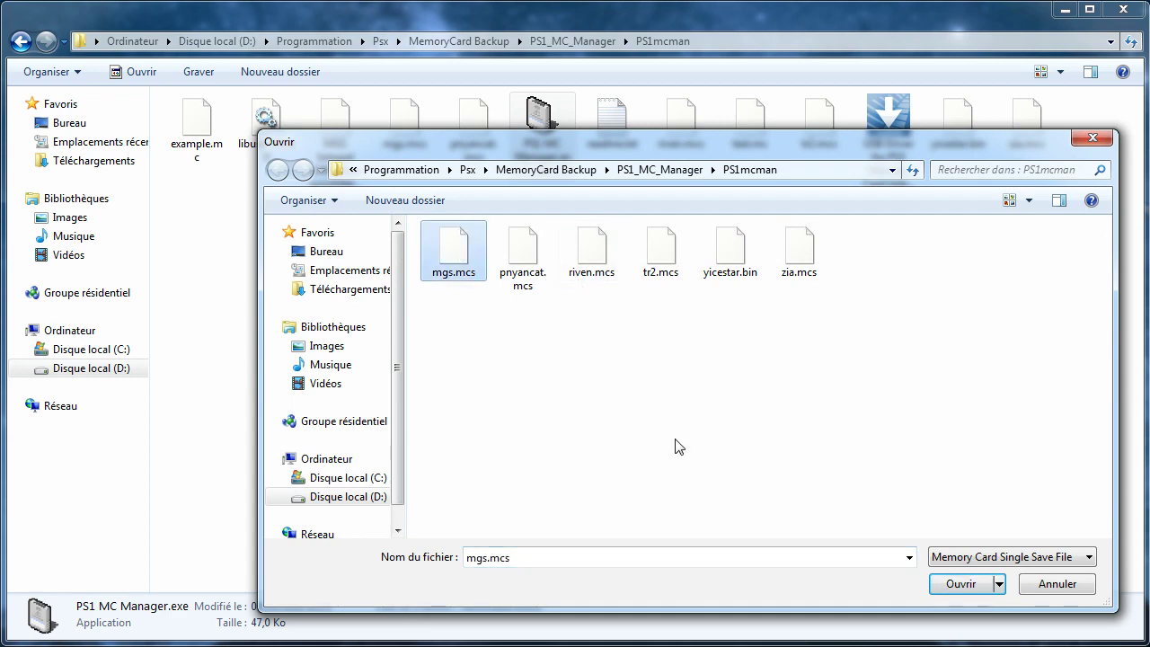
click(938, 584)
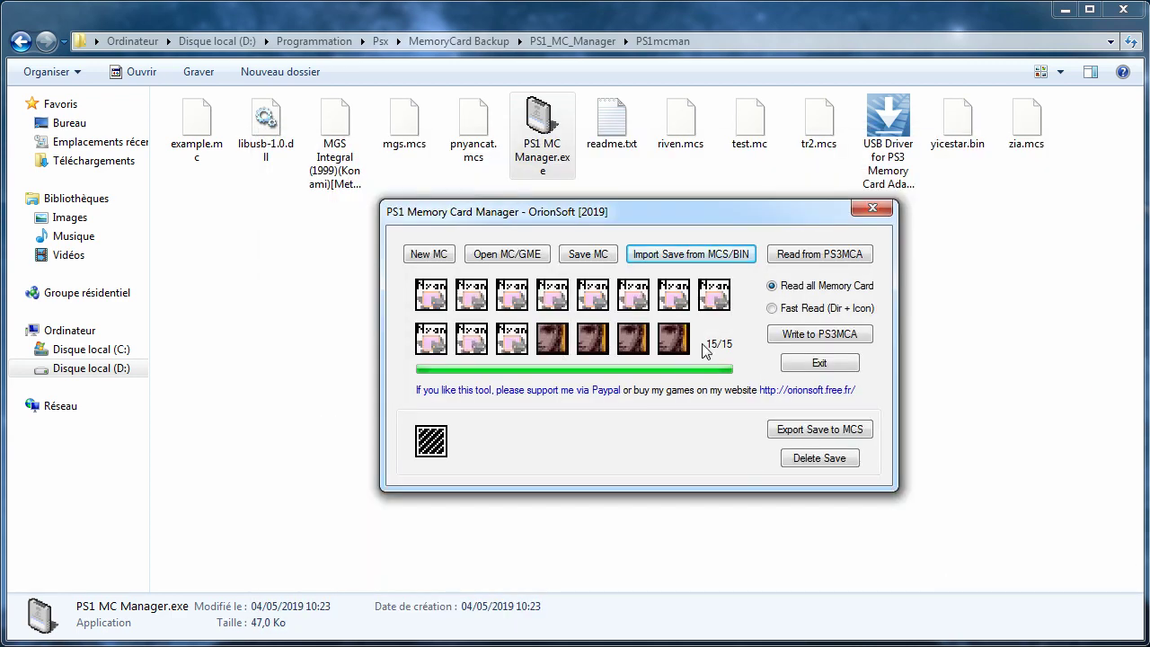
Write only the differences to the card in the PS3 adapter and delete the Nyan Cat save from the loaded card.
click(804, 338)
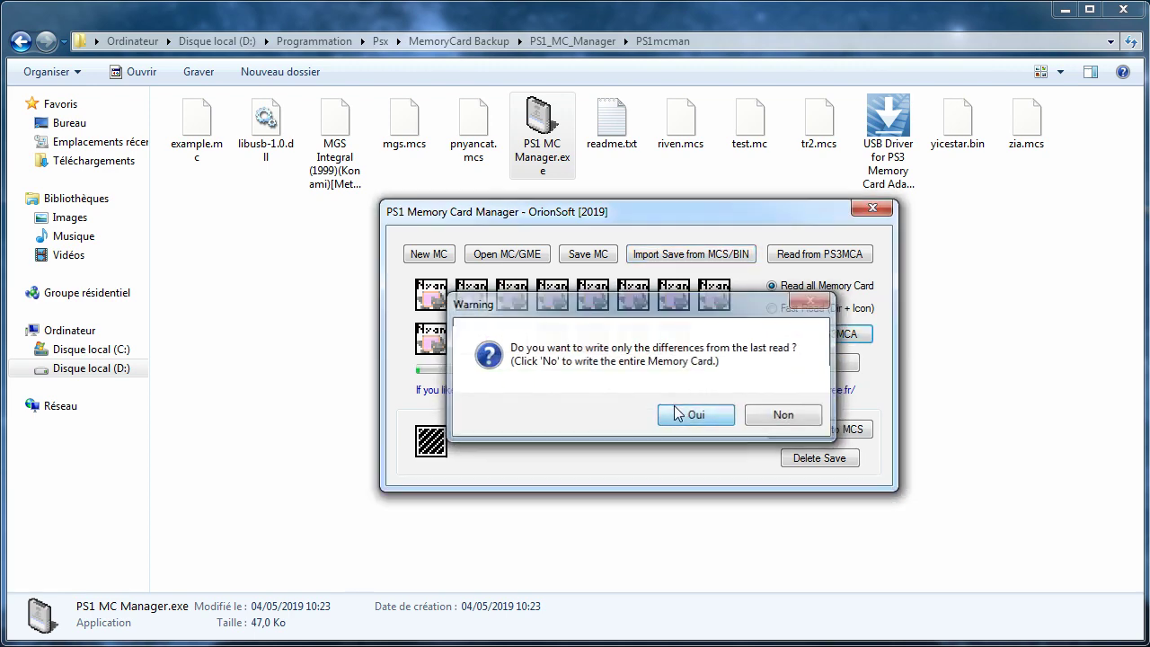
click(672, 413)
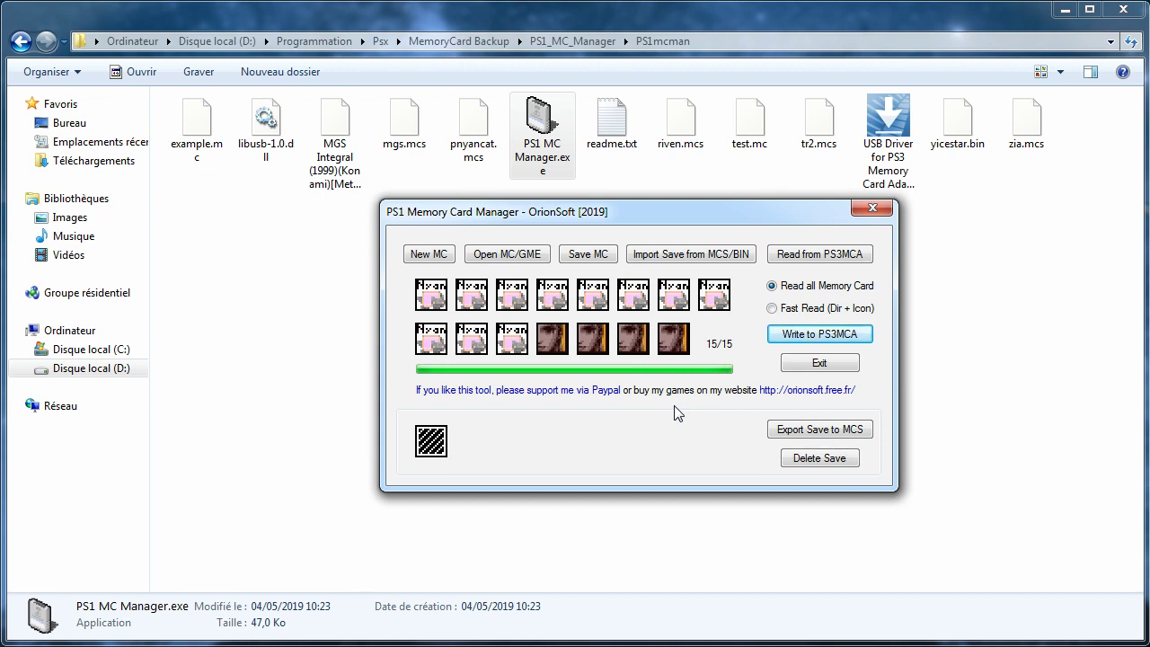
click(499, 299)
click(800, 459)
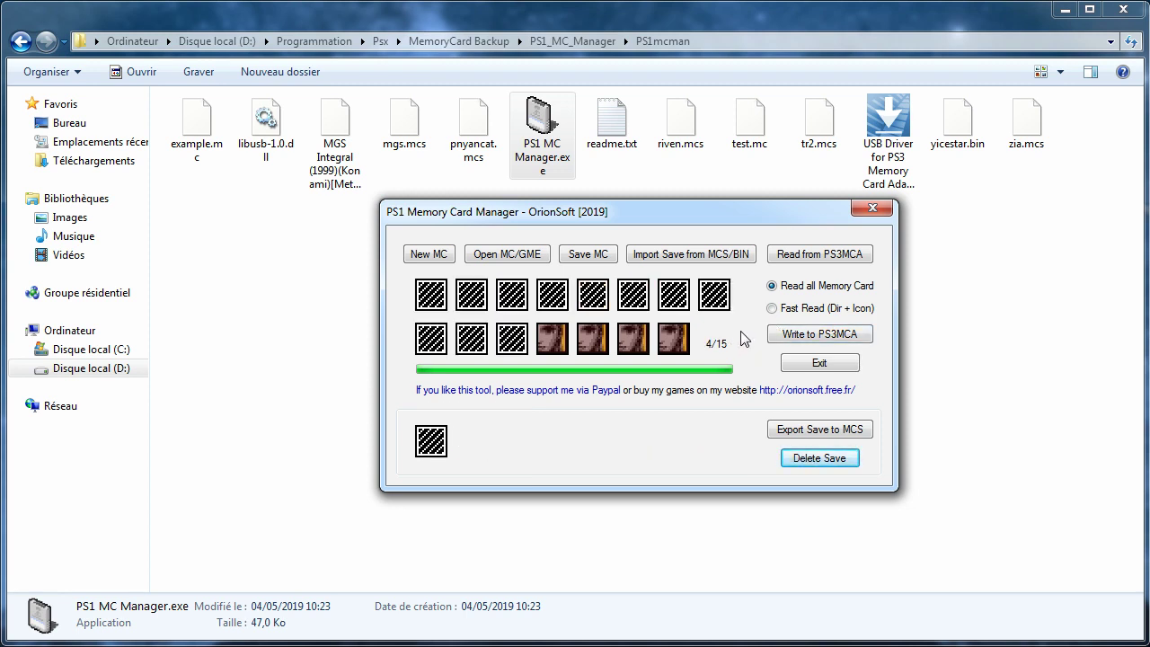
Open yicestar.bin for raw import and set its region to Europe, licensing to Sony Computer and type to Game.
click(744, 263)
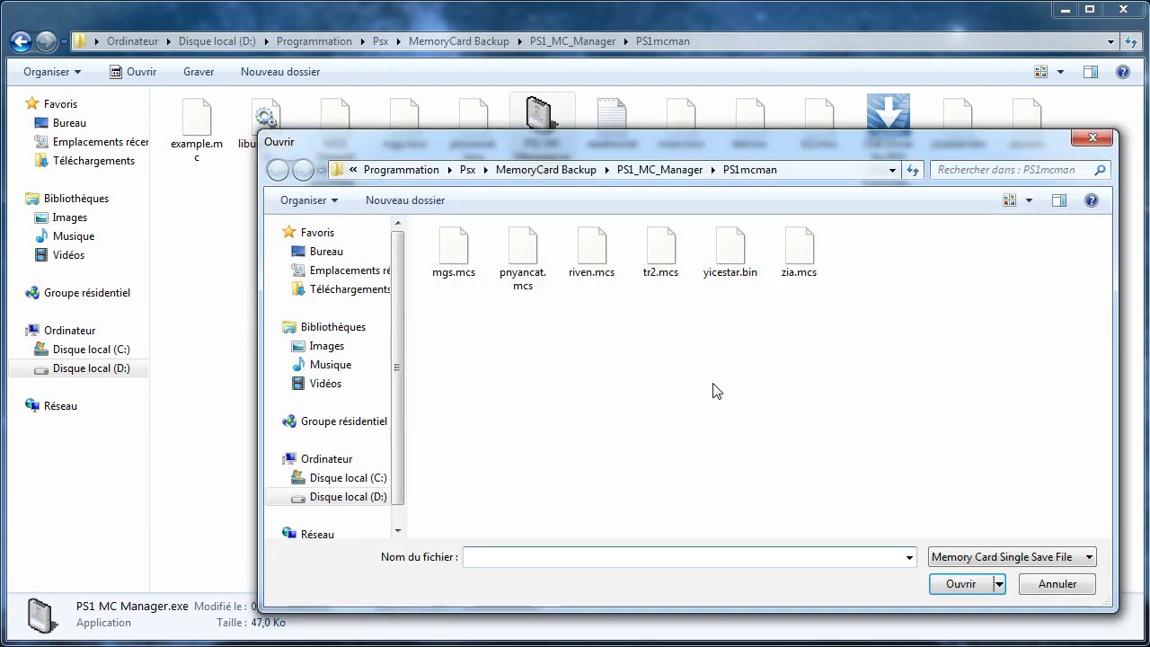
click(736, 254)
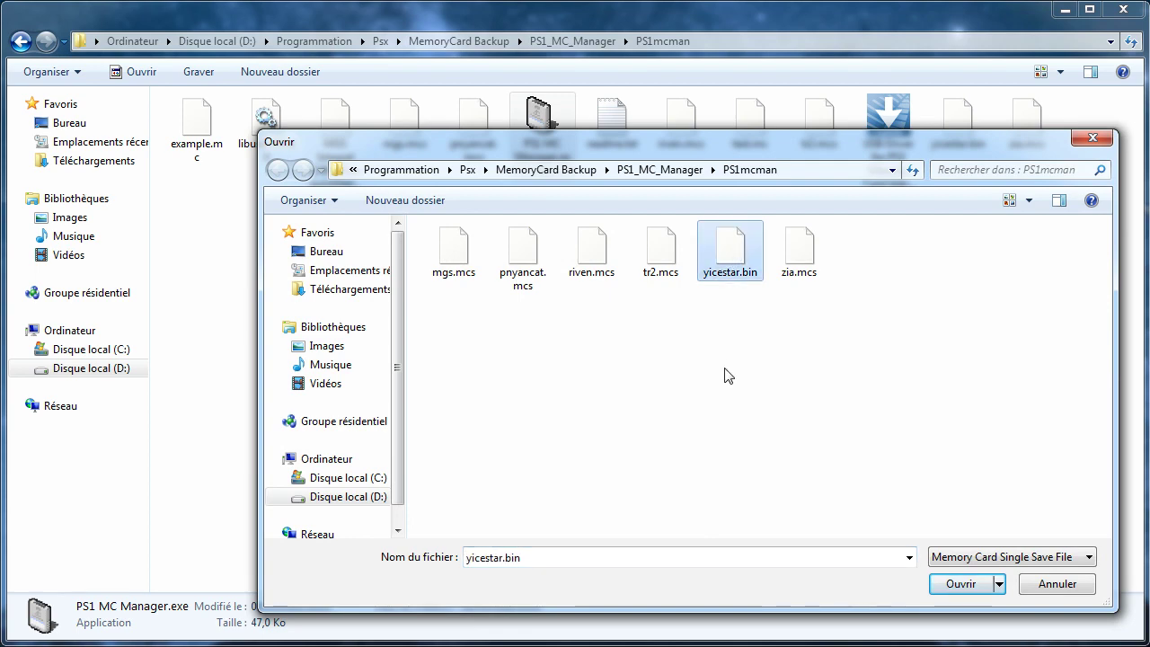
click(959, 582)
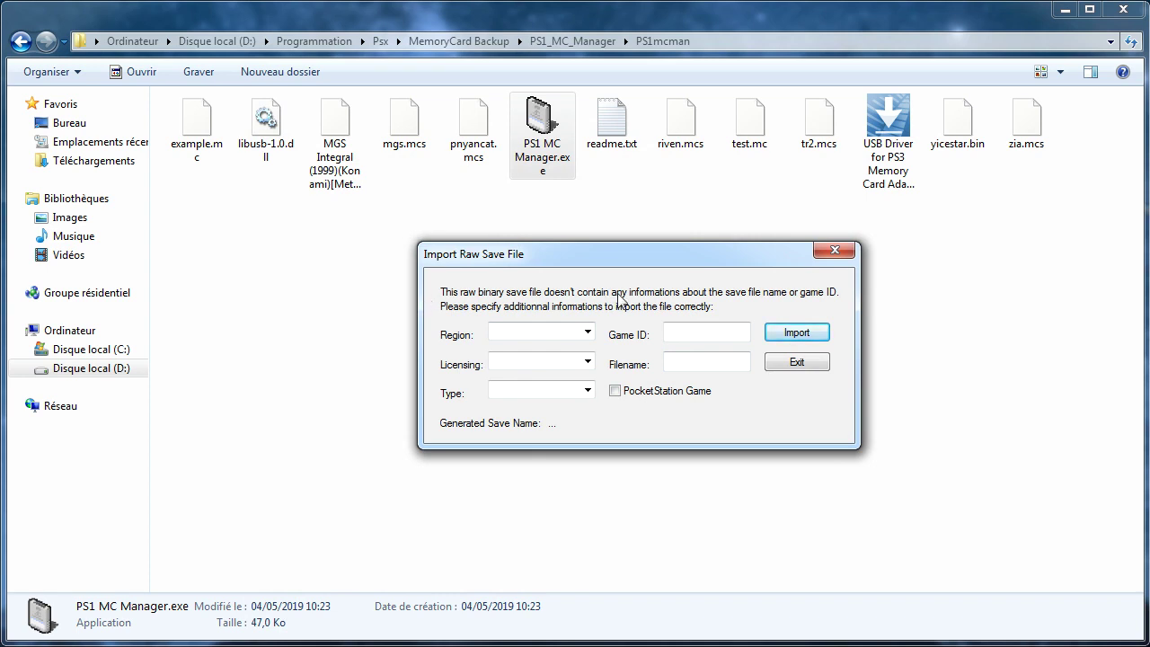
click(587, 334)
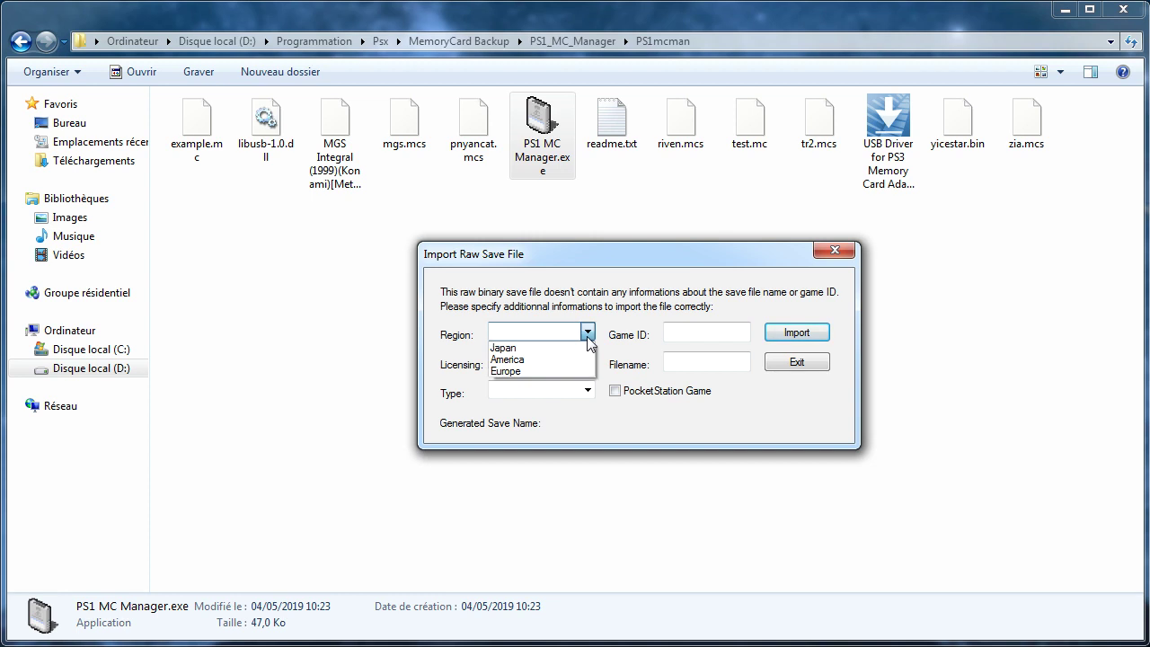
click(542, 371)
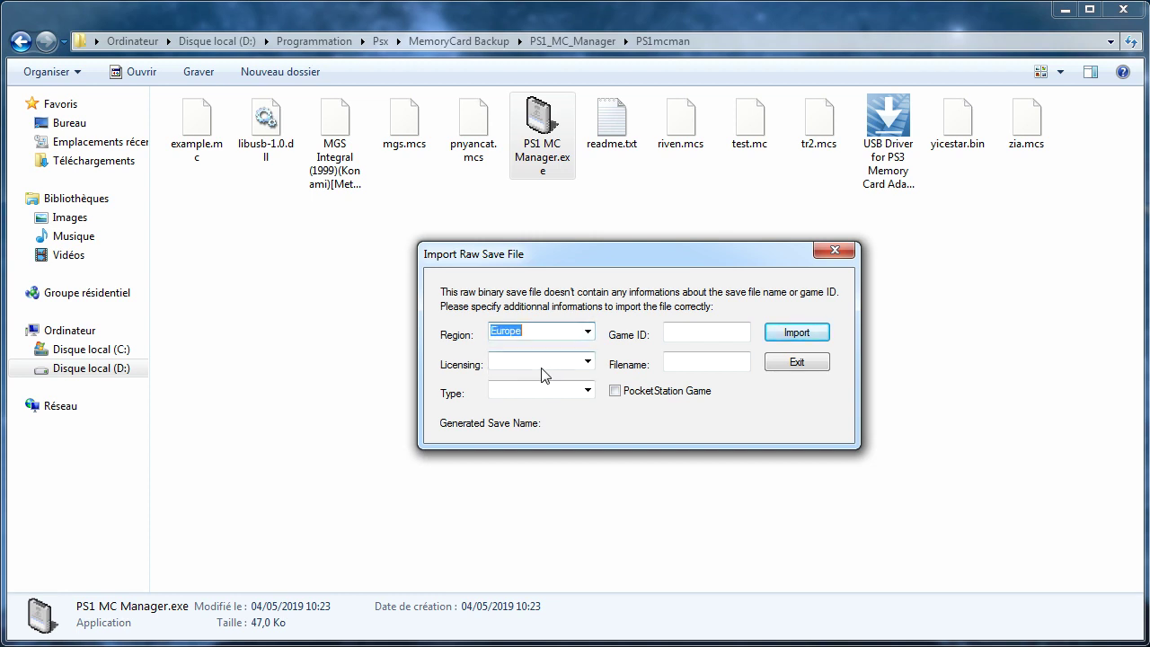
click(587, 361)
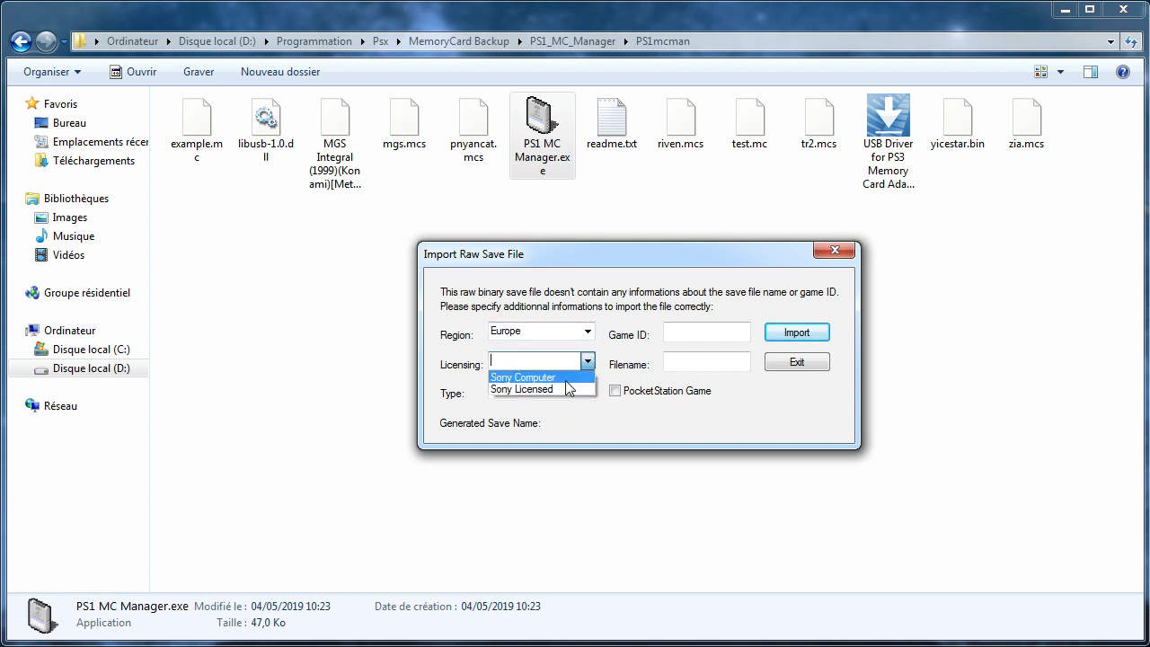
click(564, 377)
click(588, 390)
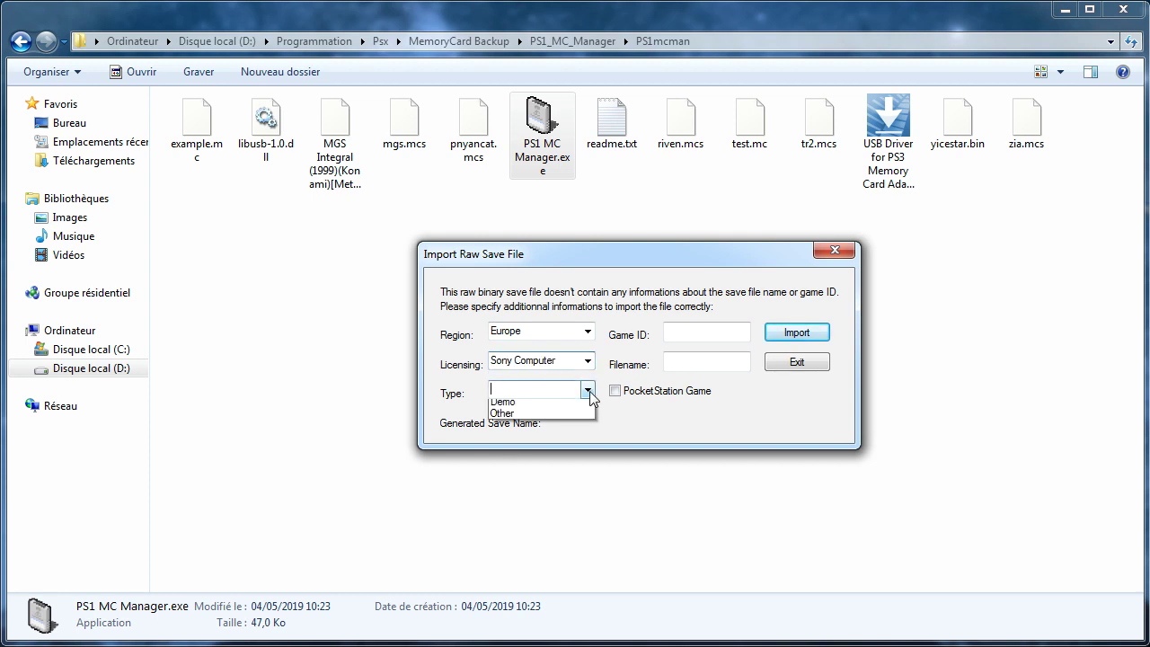
click(538, 406)
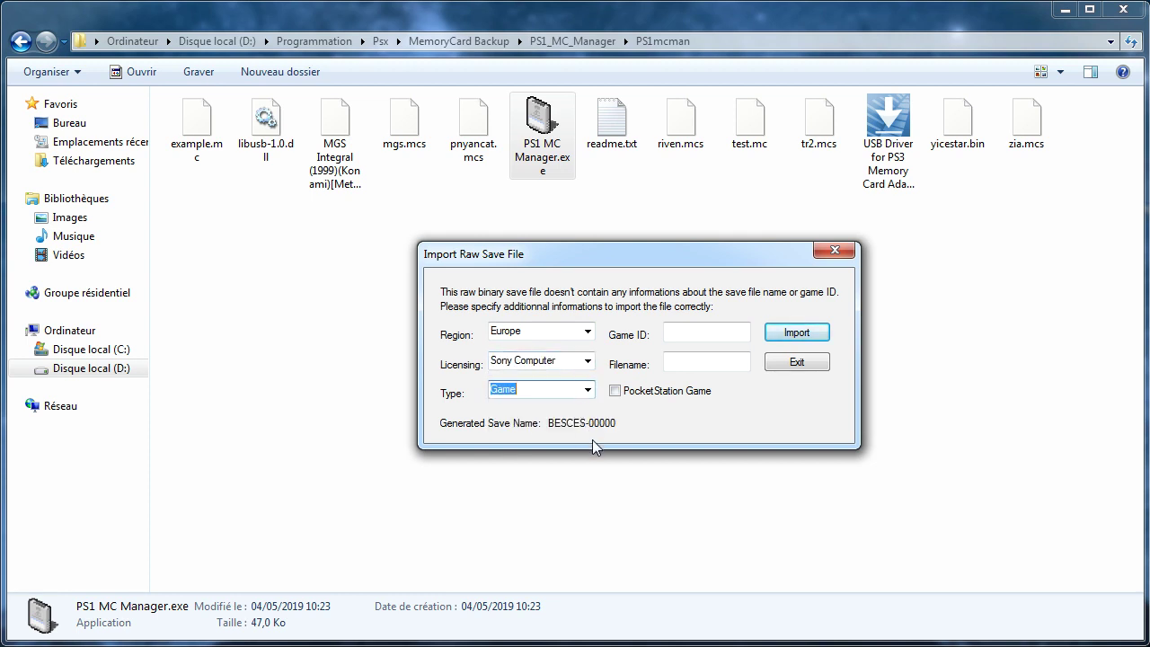
Mark the raw save as a PocketStation game with game ID 01234 and filename YICESTAR, and import it.
click(615, 392)
click(692, 334)
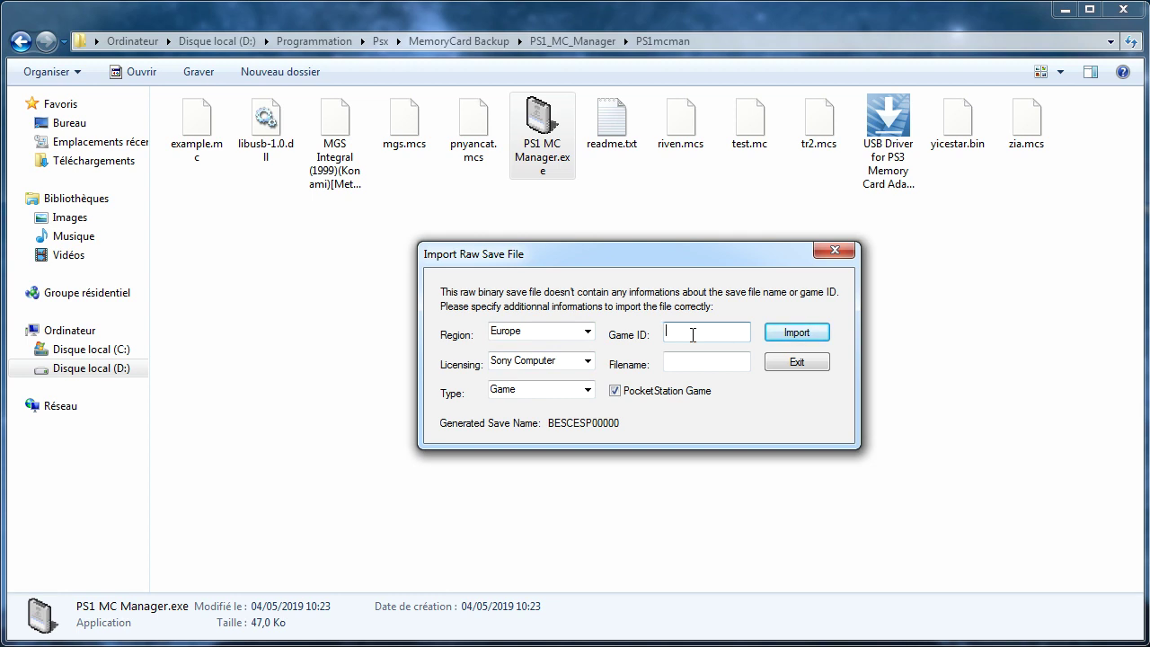
text(01234)
click(696, 365)
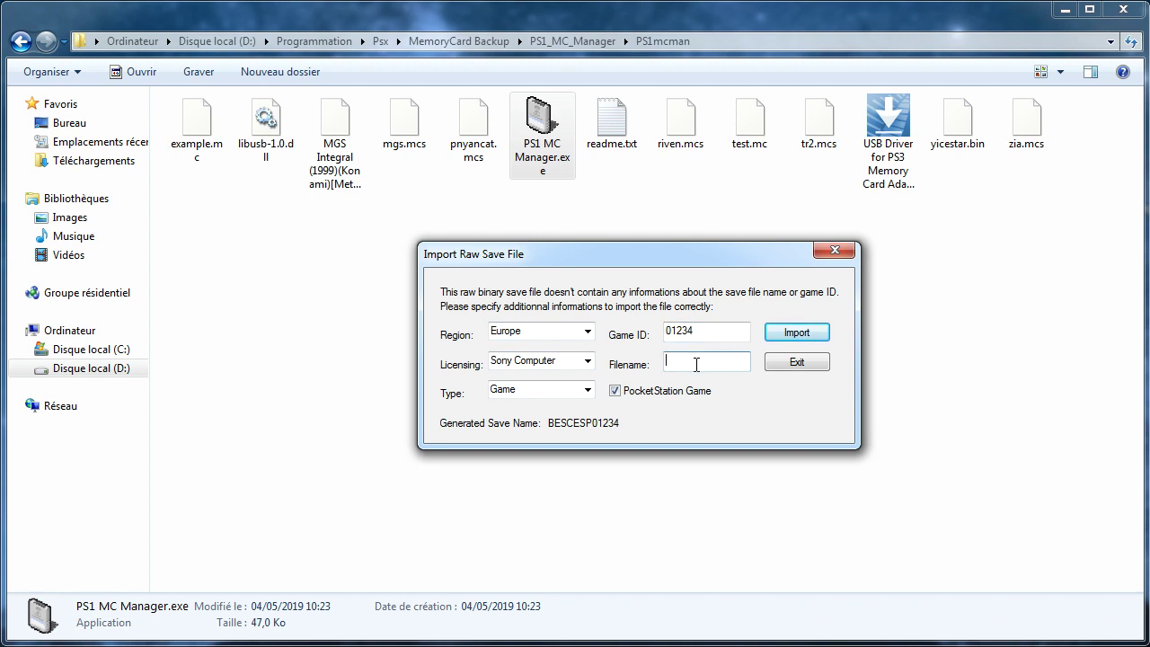
text(YICESTAR)
click(773, 334)
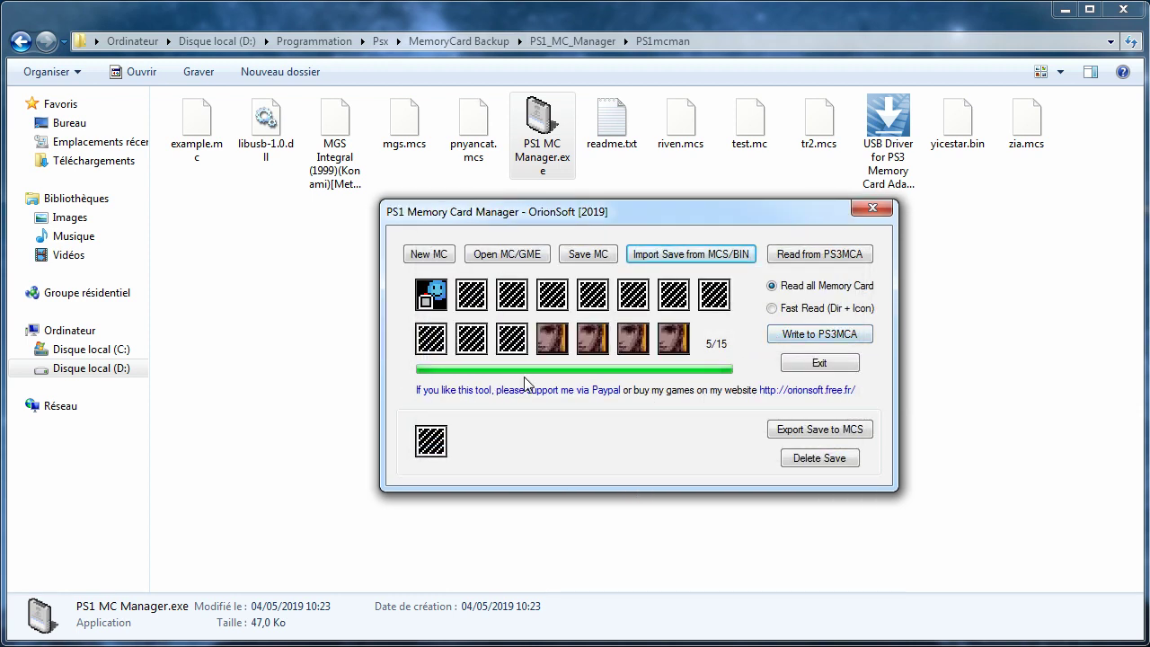
View the details of the Yopaz IceStar save and write only the differences to the card in the PS3 adapter.
click(439, 298)
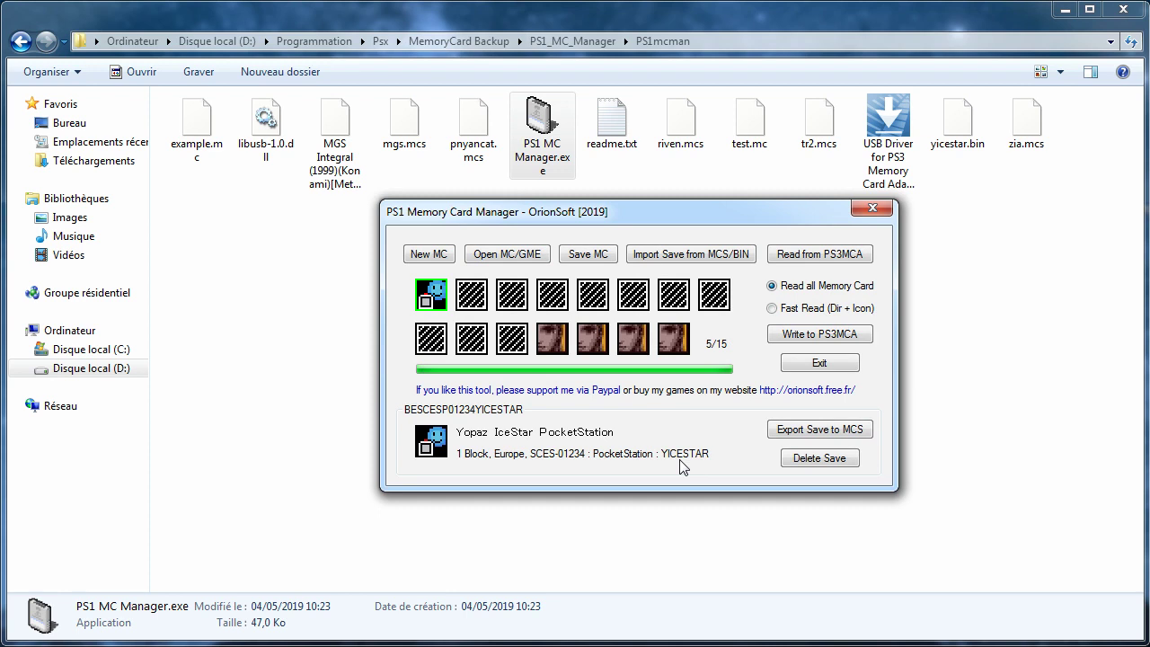
click(816, 343)
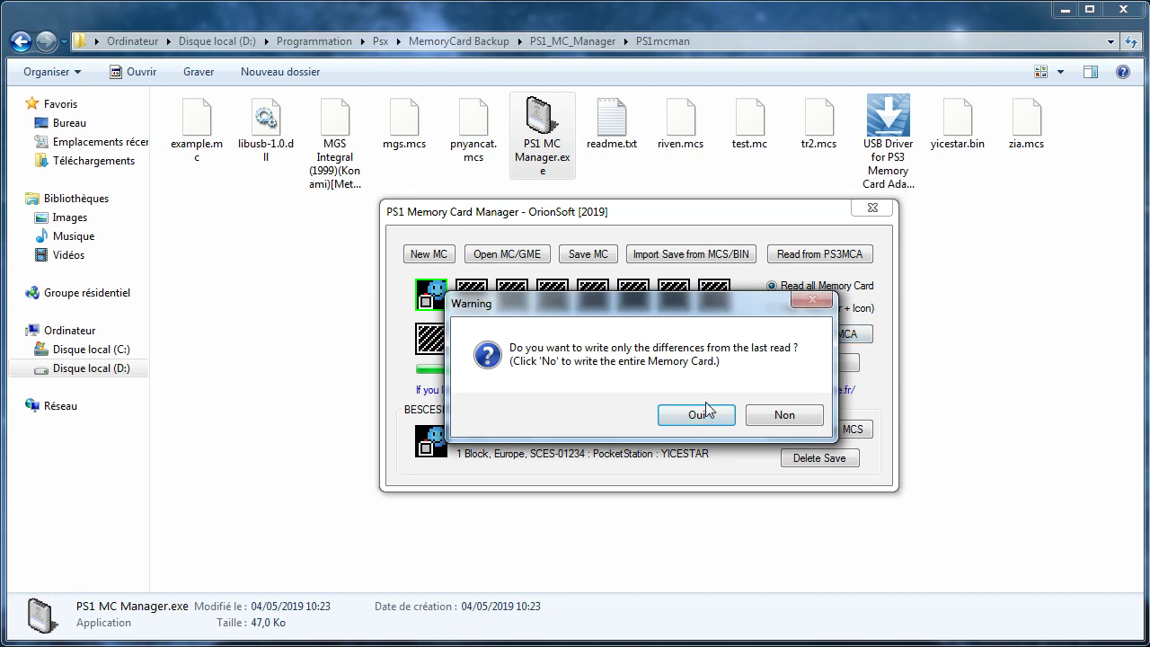
click(706, 410)
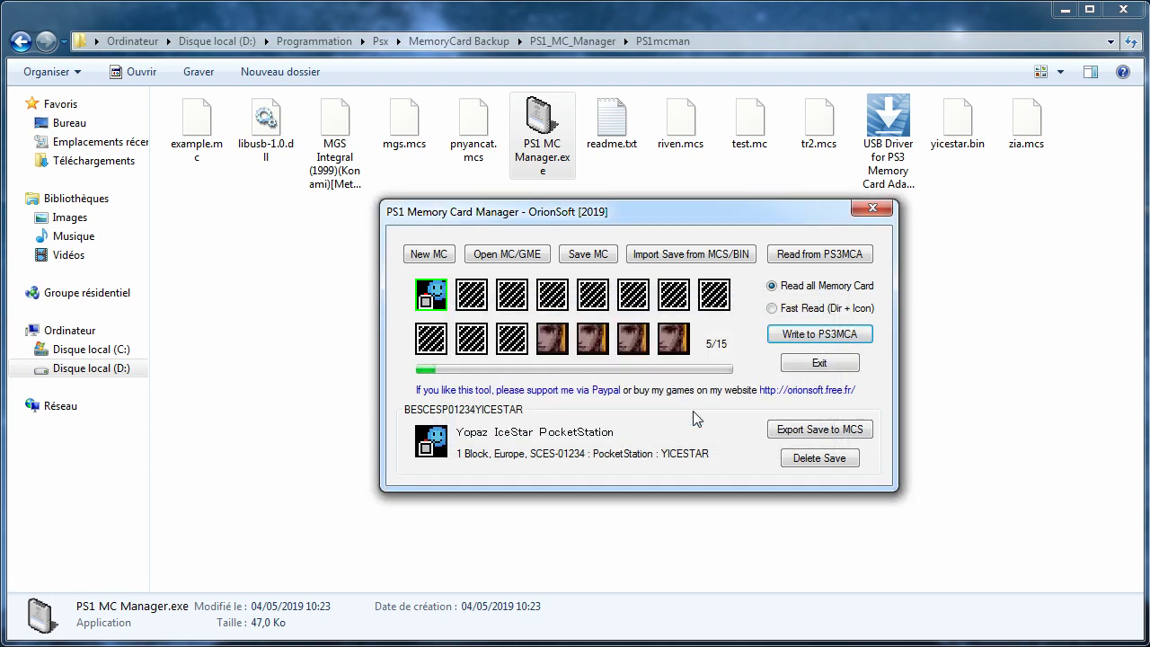